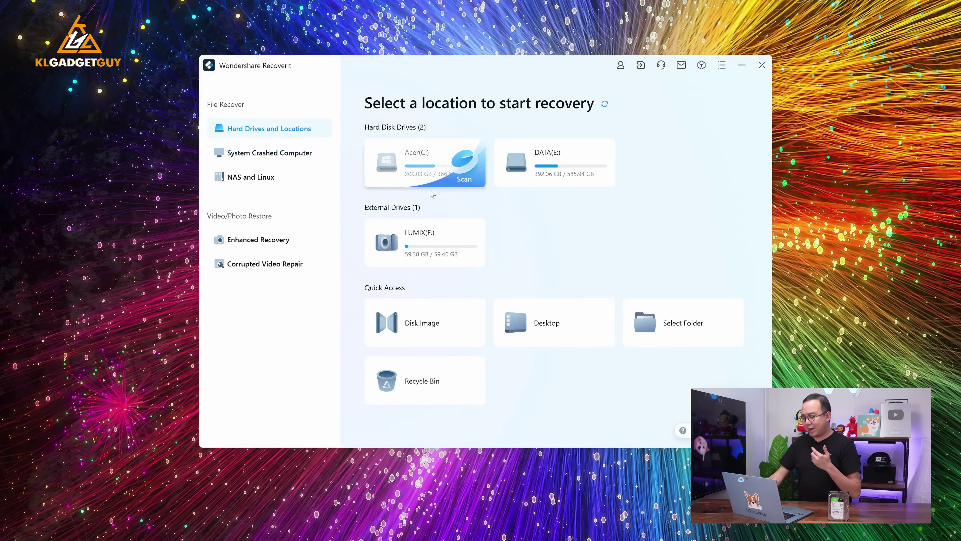
# - Show the System Crashed Computer page with Not Bootable, Blue Screen and Black Screen options
pyautogui.click(279, 159)
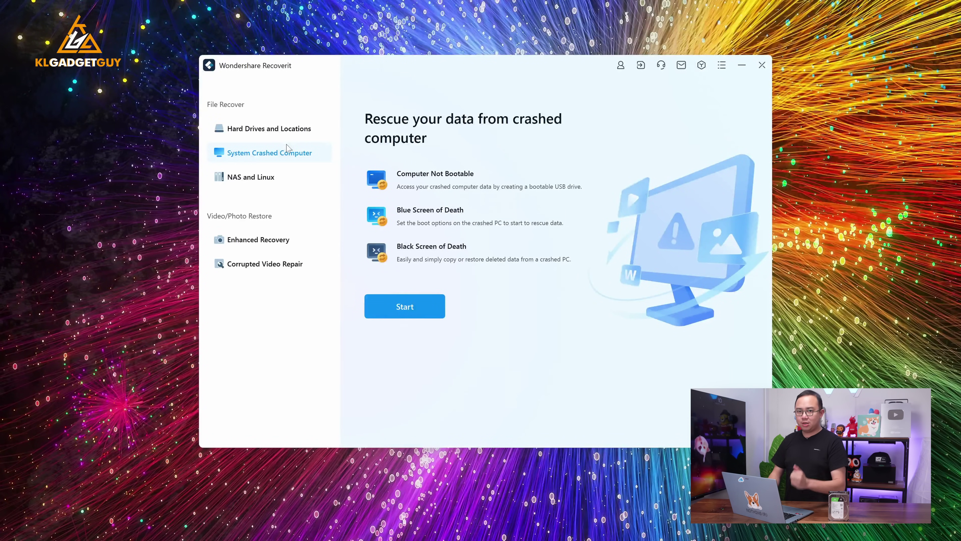
# - View the NAS and Linux connection form, then go back to Hard Drives and Locations
pyautogui.click(279, 181)
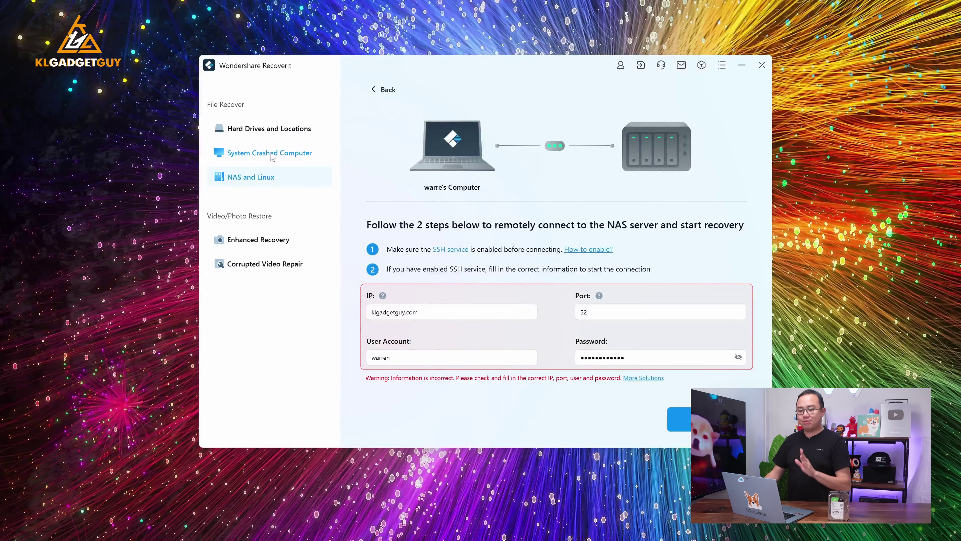
pyautogui.click(279, 133)
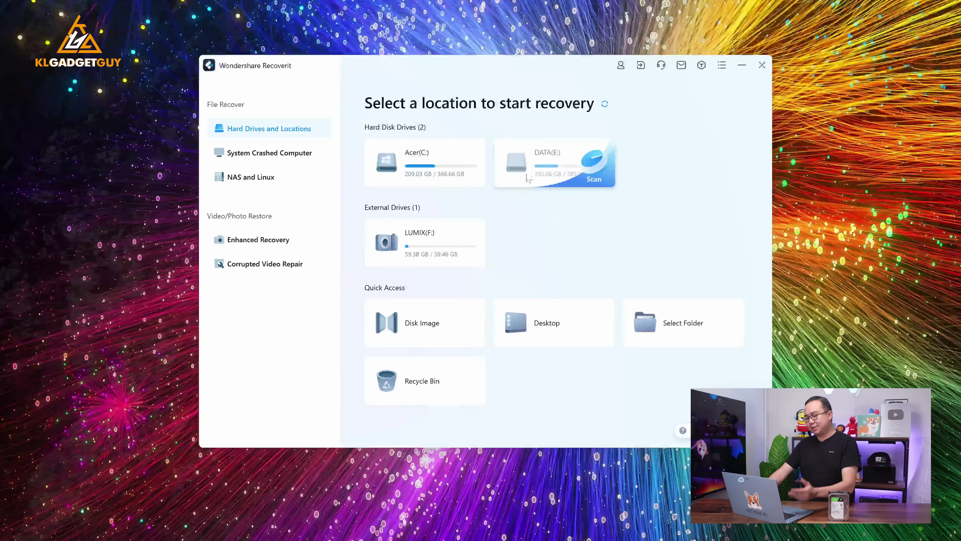
# - Scan DATA(E:), tick INV00527.pdf in the BeeDrive Sync folder, and recover it
pyautogui.moveTo(468, 173)
pyautogui.moveTo(561, 174)
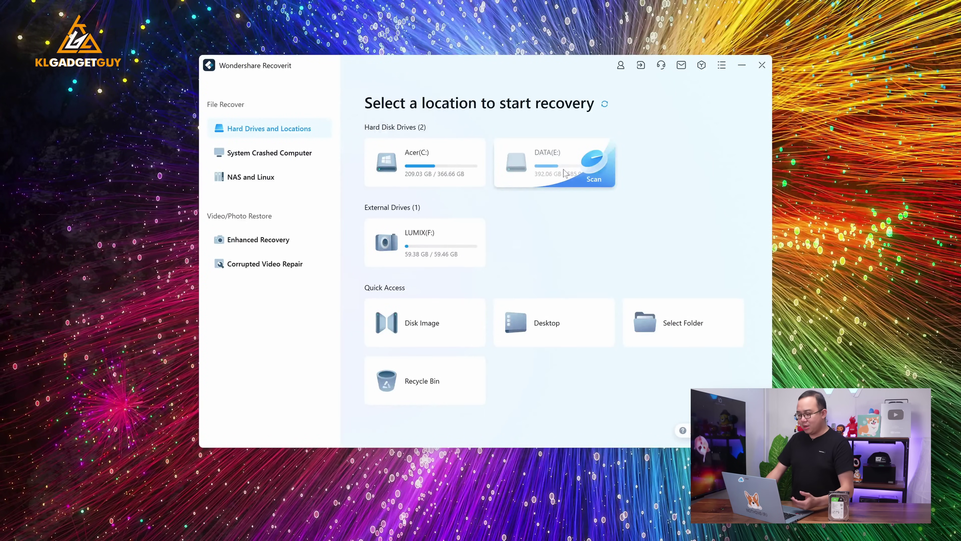
pyautogui.click(565, 174)
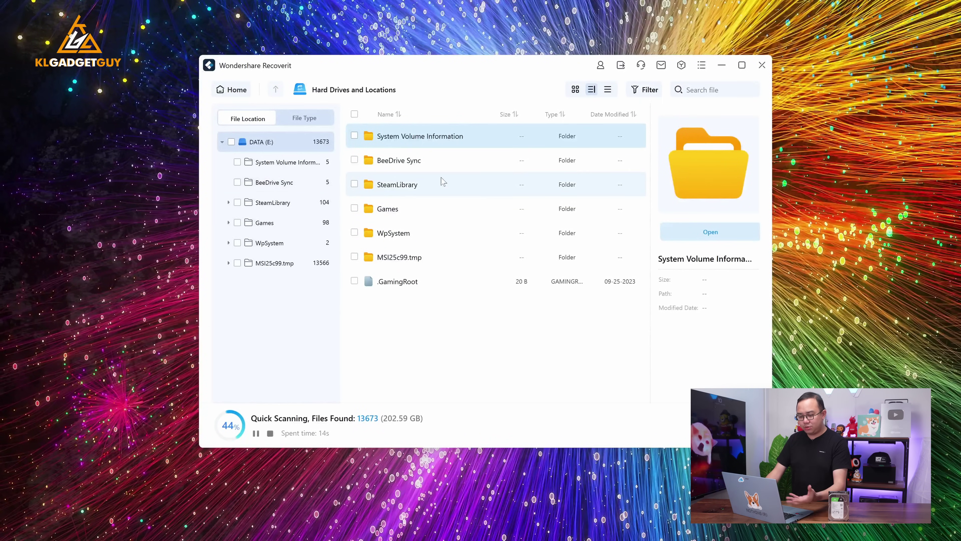
pyautogui.click(291, 184)
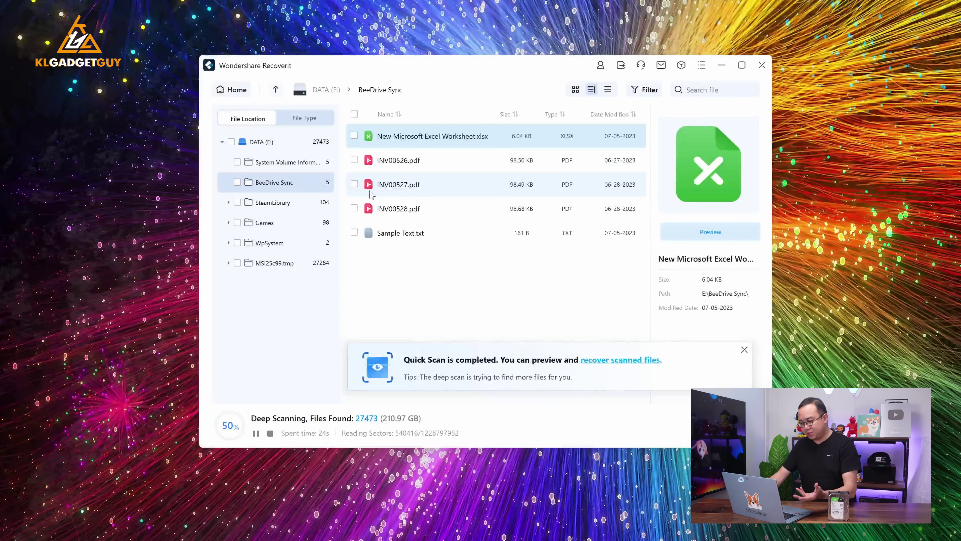
pyautogui.click(354, 185)
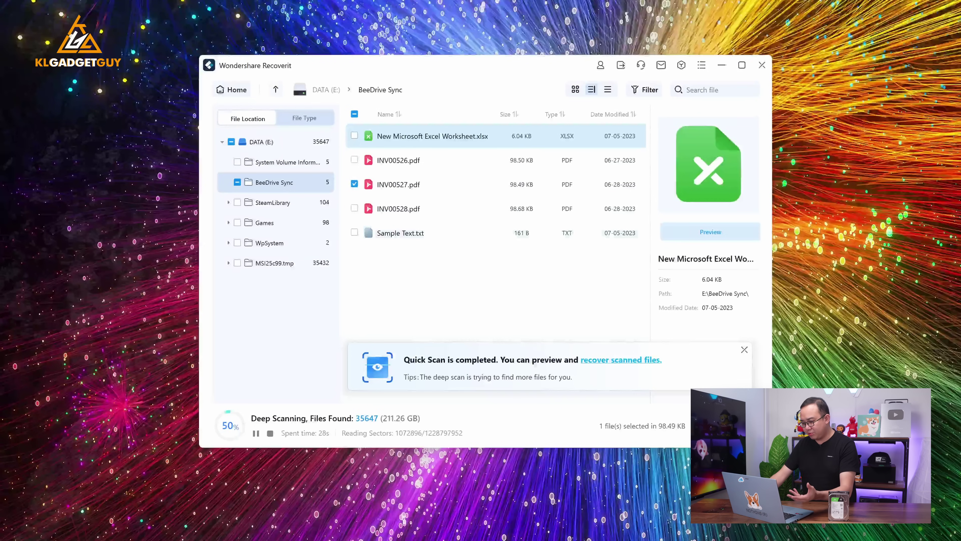
pyautogui.click(730, 426)
# - Save the recovered INV00527.pdf into the Downloads folder under the user's profile
pyautogui.scroll(-3, 392, 278)
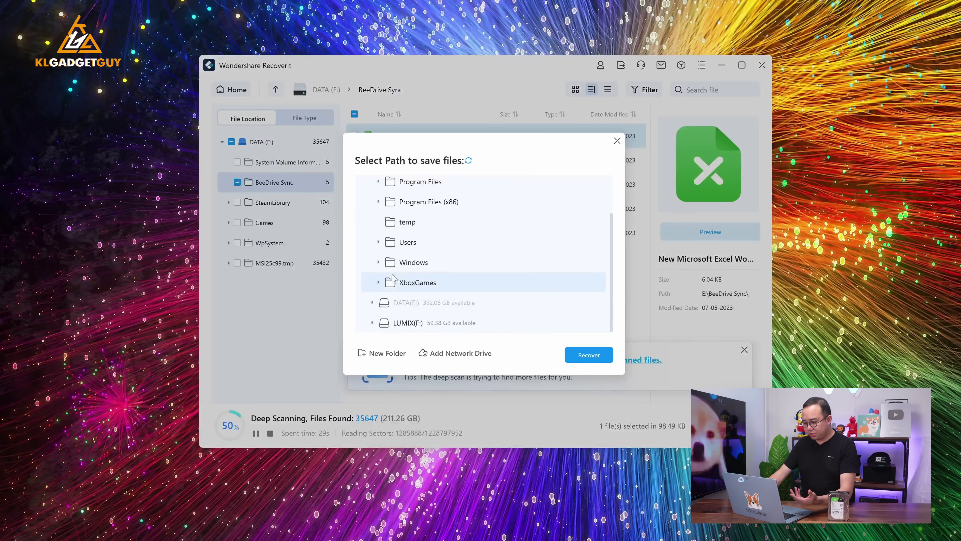
pyautogui.click(378, 243)
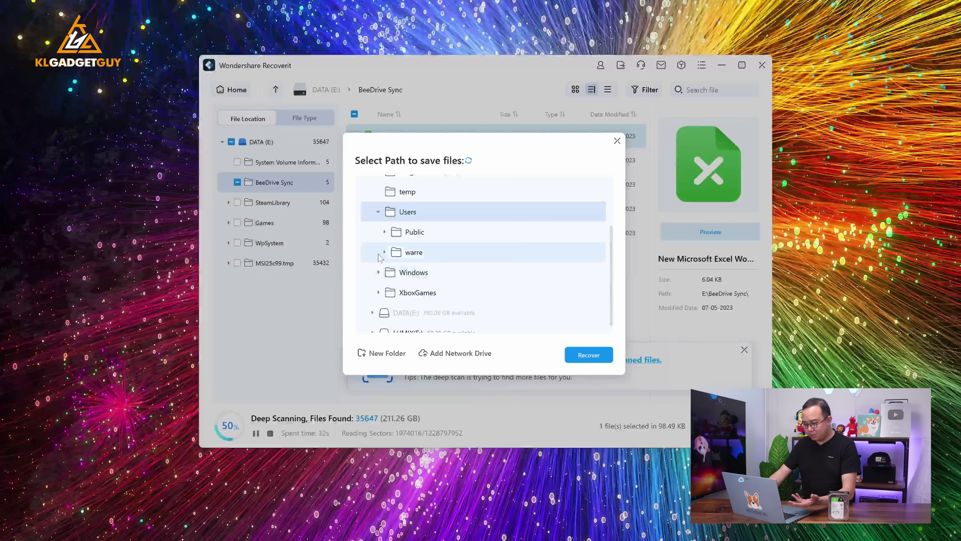
pyautogui.click(383, 257)
pyautogui.click(384, 254)
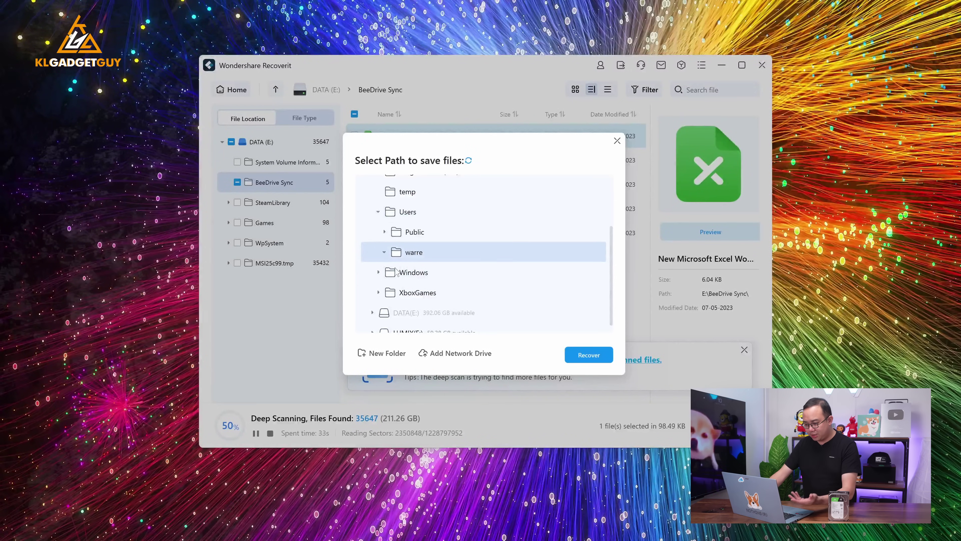
pyautogui.scroll(-3, 429, 282)
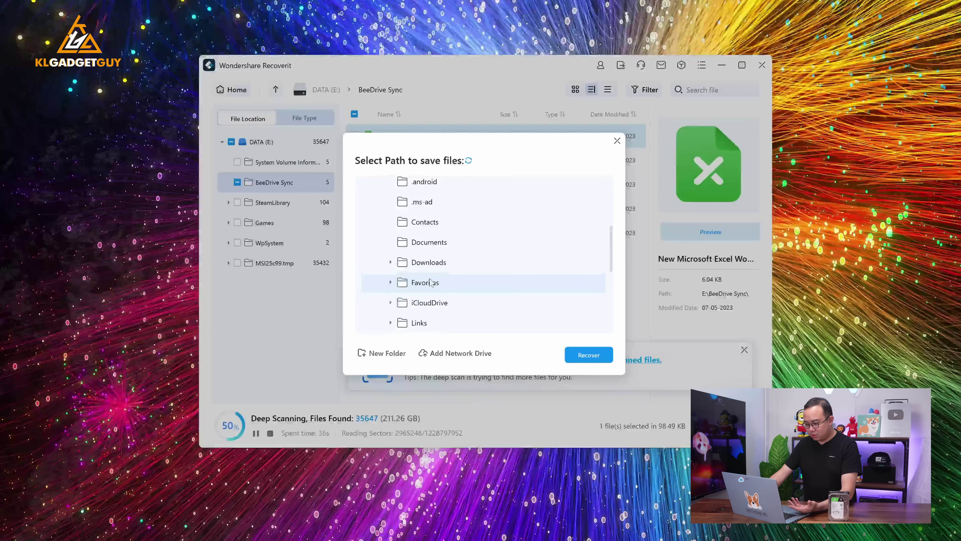
pyautogui.scroll(-1, 434, 288)
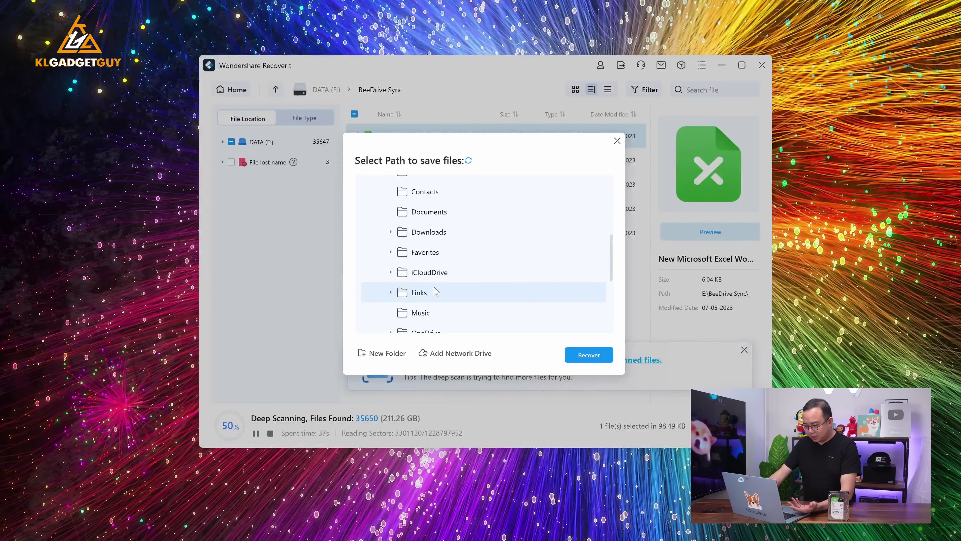
pyautogui.click(429, 232)
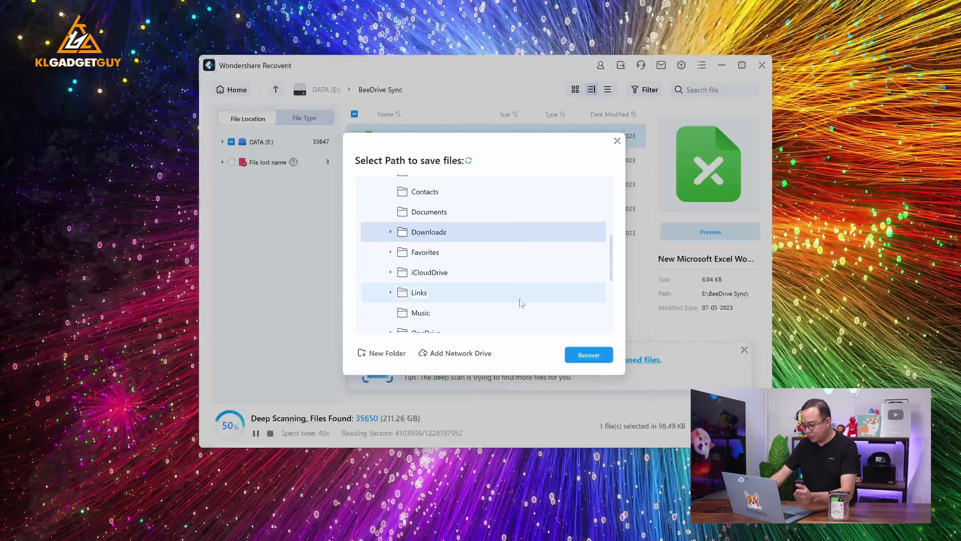
pyautogui.press('Return')
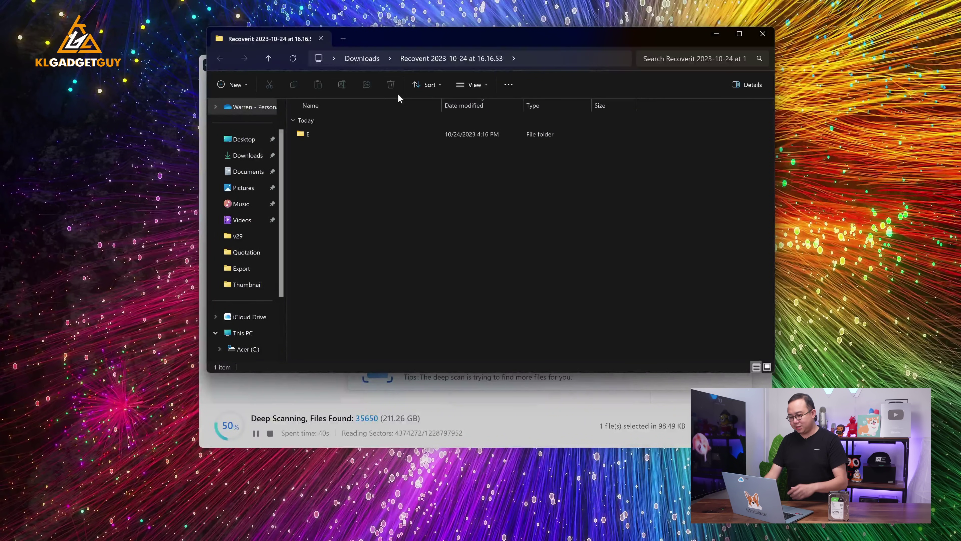
# - Check that INV00527 is in the recovered E > BeeDrive Sync folder, then close File Explorer
pyautogui.doubleClick(361, 139)
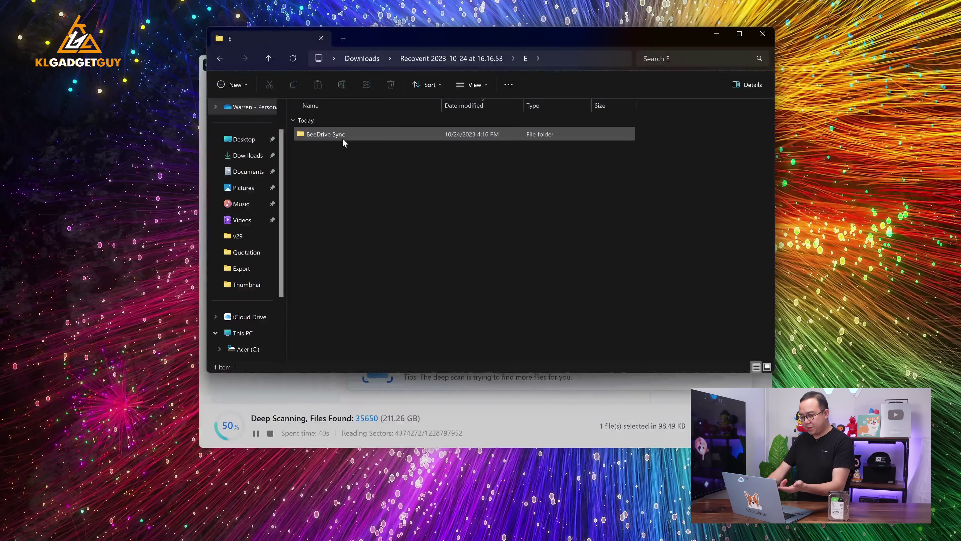
pyautogui.doubleClick(343, 136)
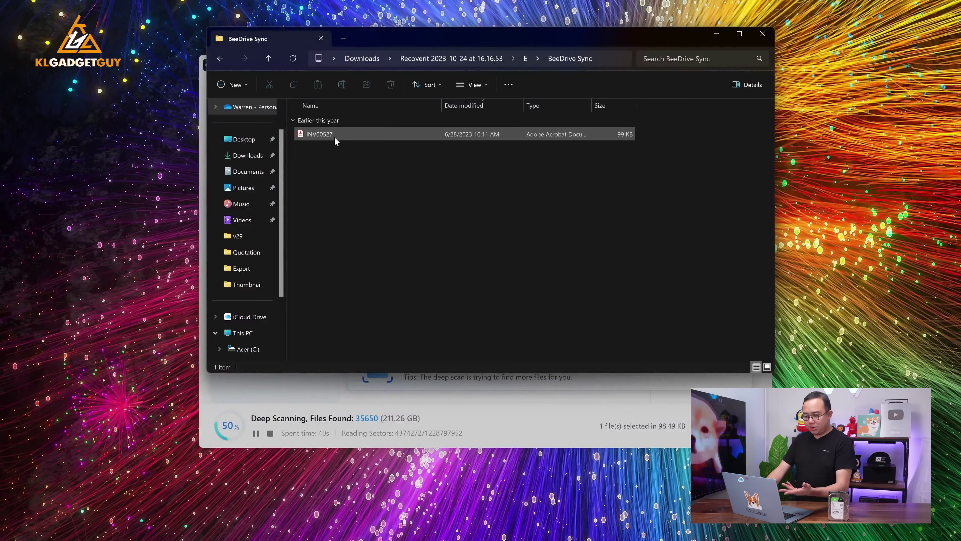
pyautogui.click(361, 134)
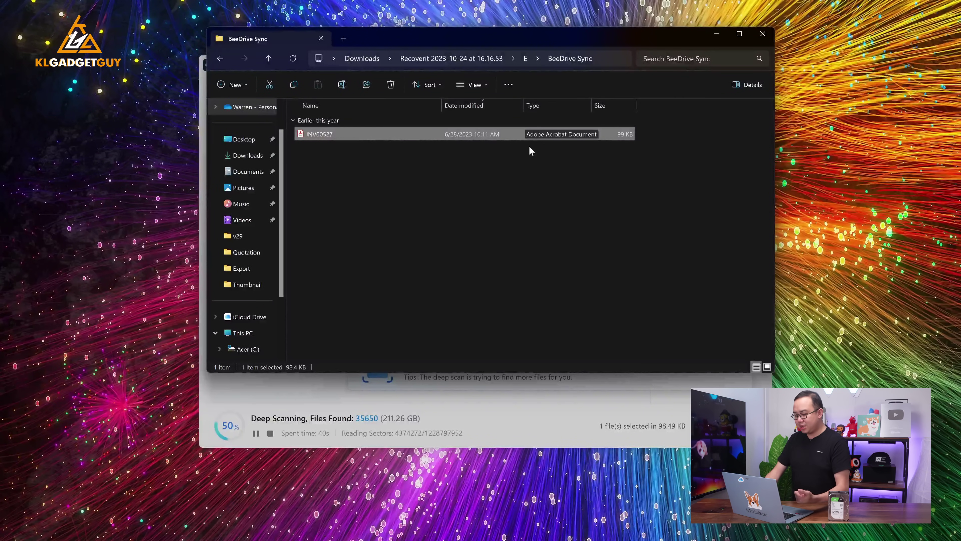
pyautogui.click(724, 37)
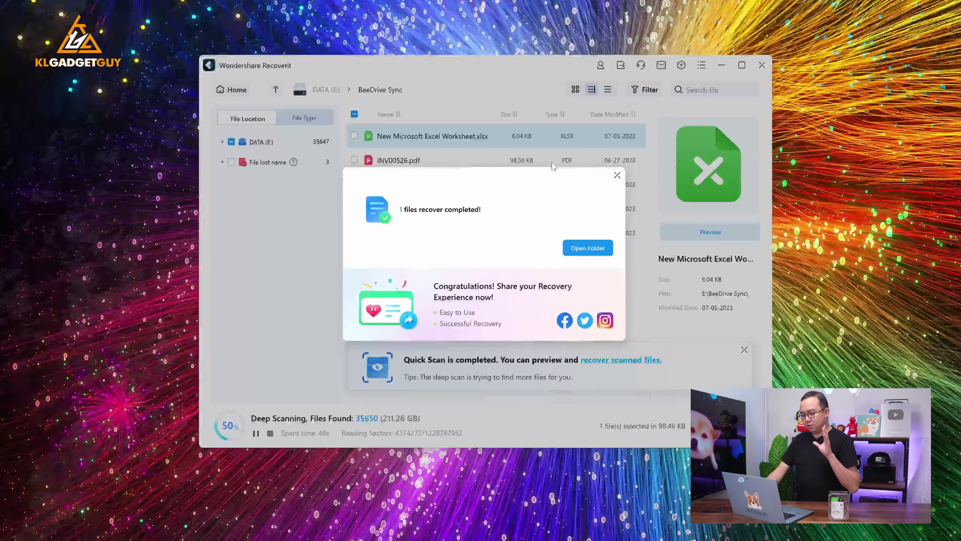
# - Dismiss the completion notice and confirm going Home, stopping the deep scan
pyautogui.click(617, 176)
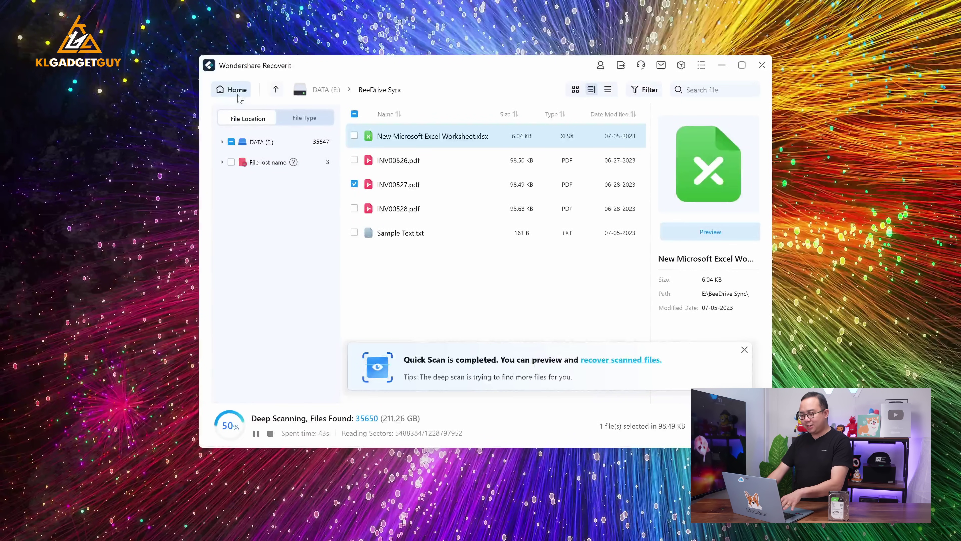
pyautogui.click(238, 94)
pyautogui.click(534, 280)
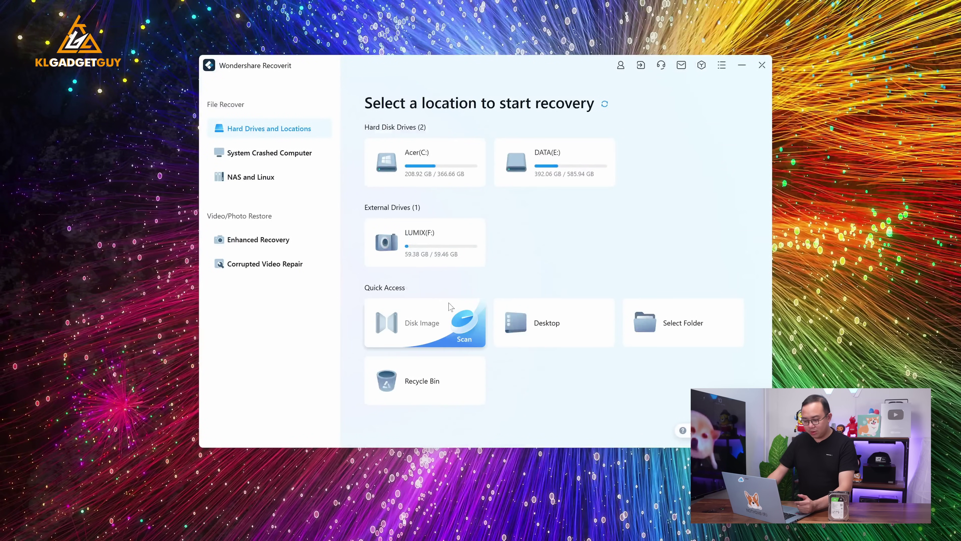
pyautogui.moveTo(503, 336)
pyautogui.moveTo(457, 345)
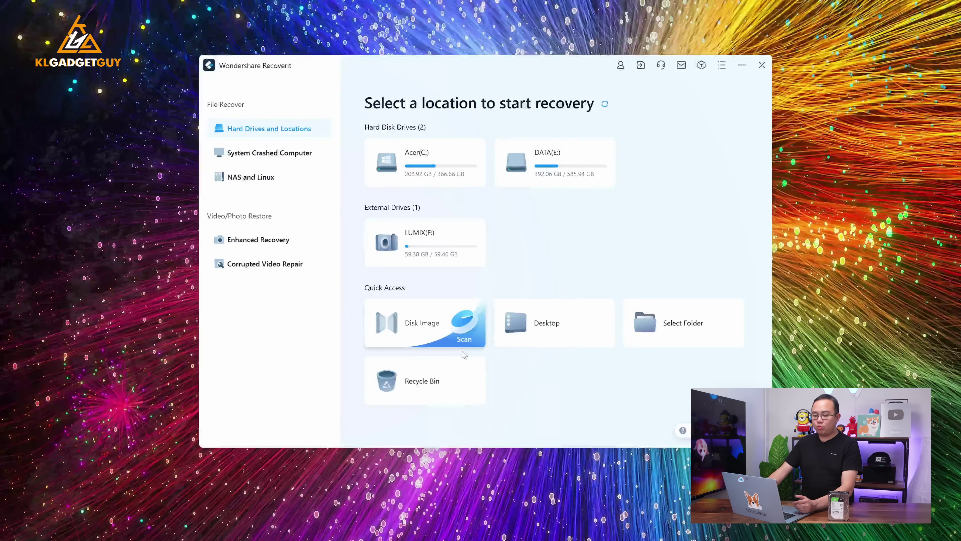
pyautogui.click(445, 325)
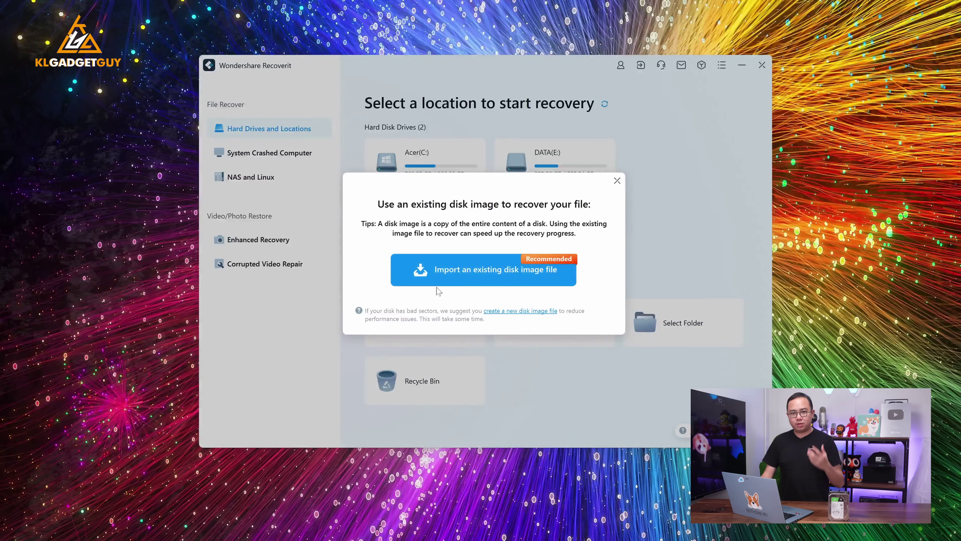
pyautogui.click(441, 279)
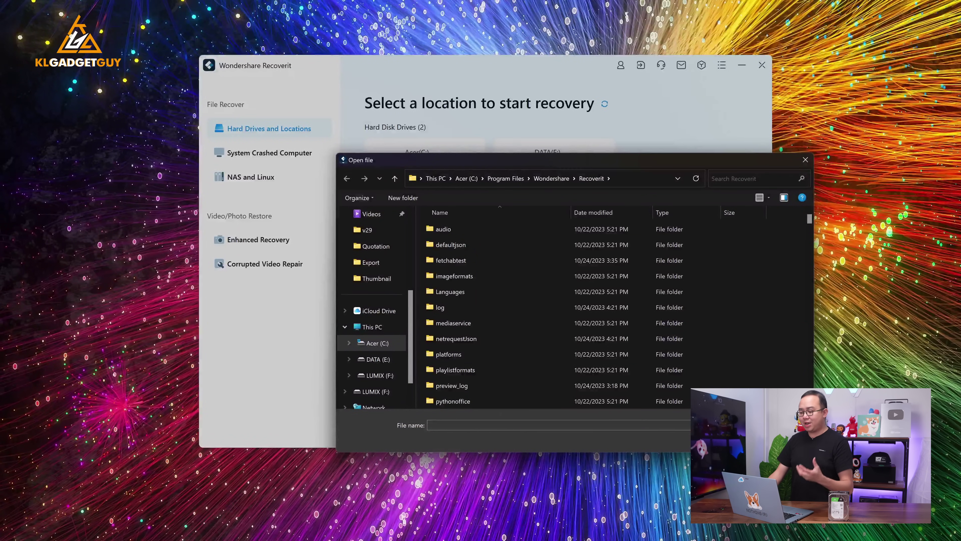
pyautogui.press('Escape')
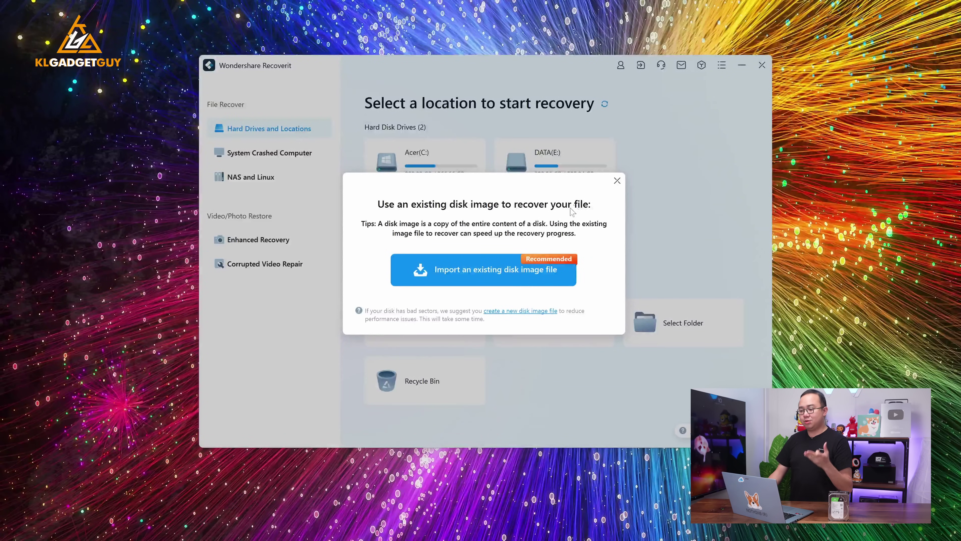
pyautogui.click(617, 181)
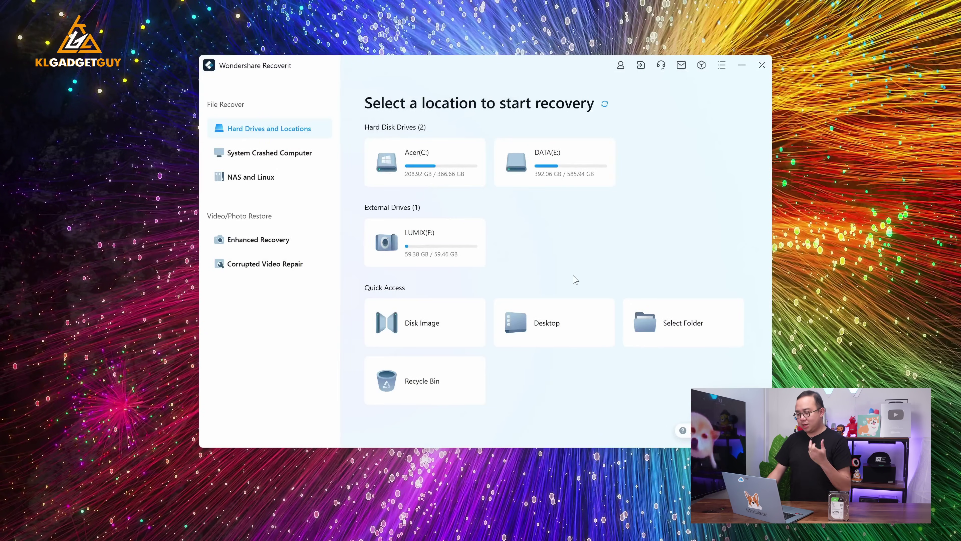
pyautogui.moveTo(564, 326)
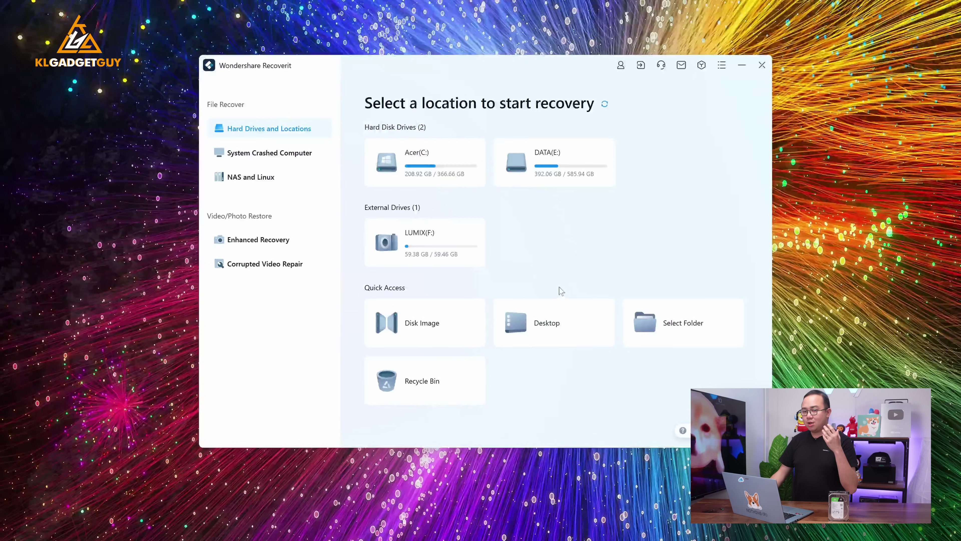
pyautogui.moveTo(695, 330)
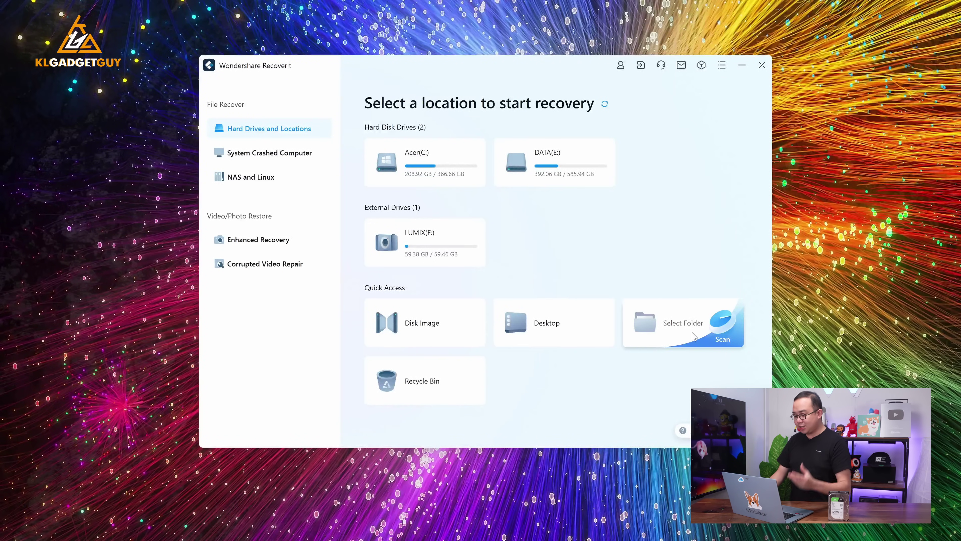
# - Browse the Select Folder picker without choosing anything, then show the NAS and Linux form
pyautogui.click(694, 333)
pyautogui.scroll(-3, 439, 292)
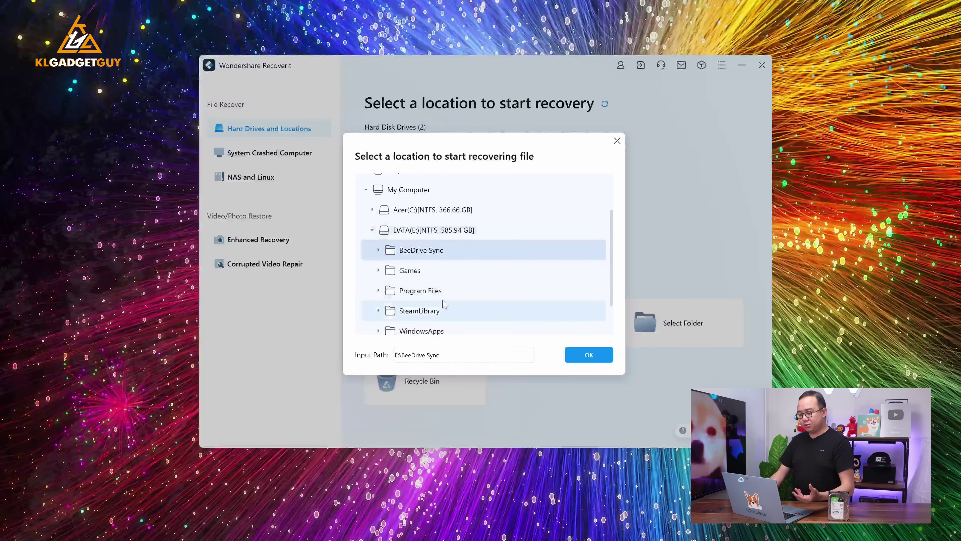
pyautogui.click(618, 141)
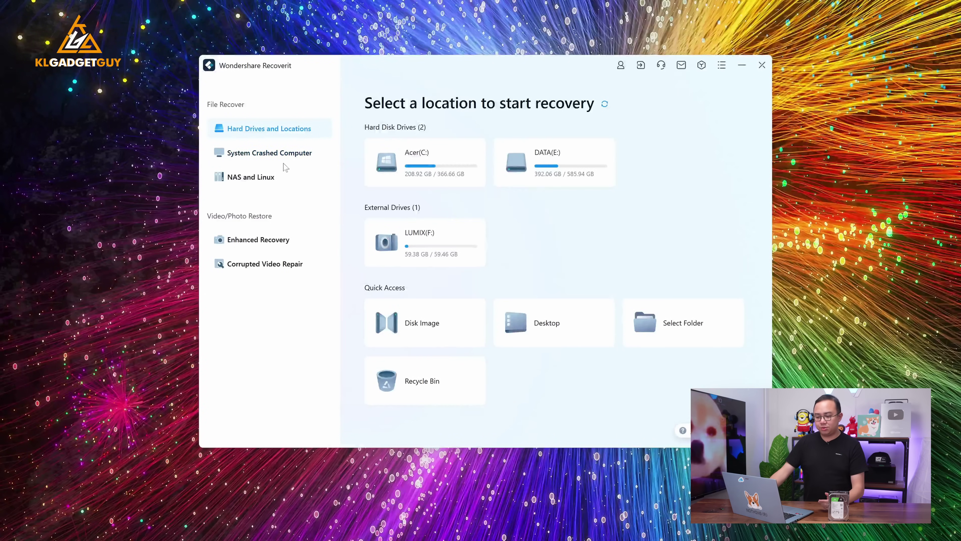
pyautogui.click(273, 177)
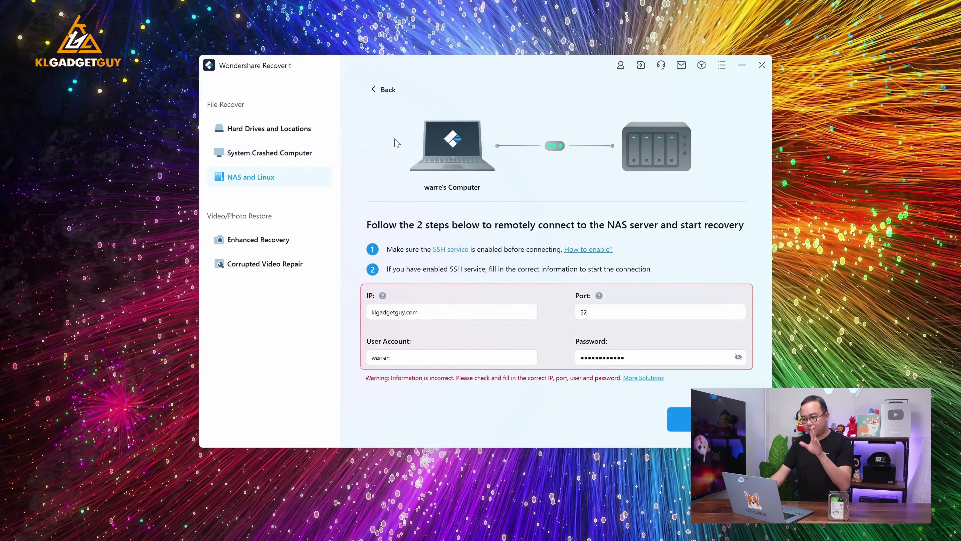
# - Change the NAS host to klggstore2, enter the account password, and connect
pyautogui.click(440, 312)
pyautogui.doubleClick(441, 312)
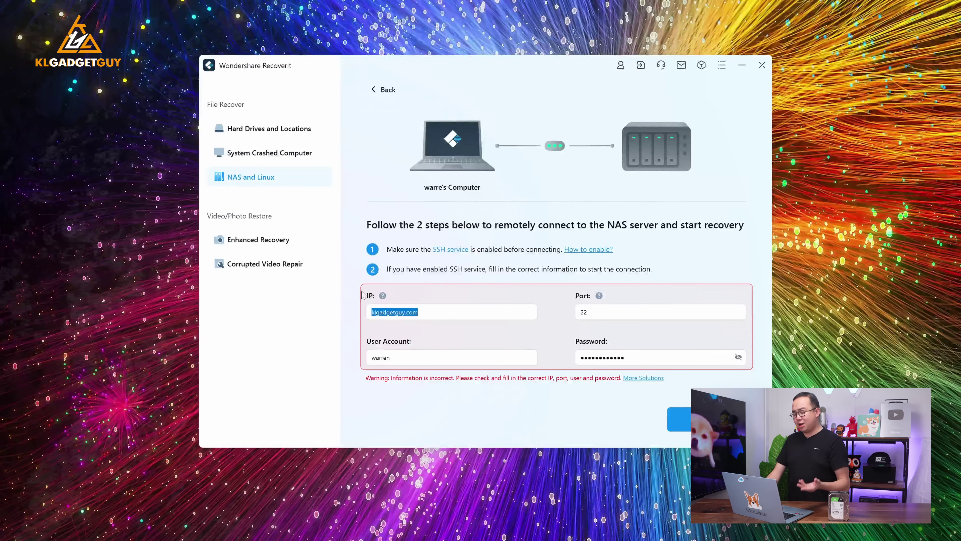
pyautogui.write('klggst')
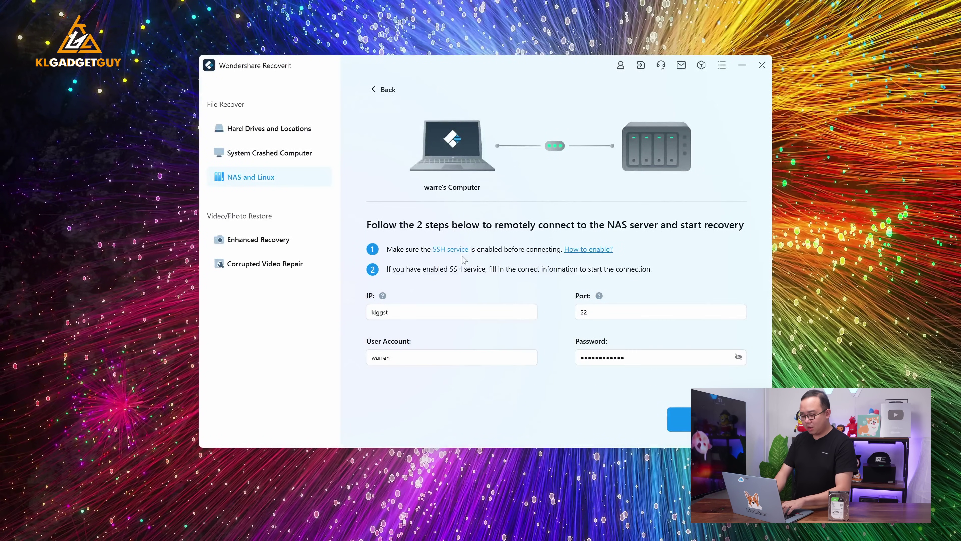
pyautogui.write('ore2')
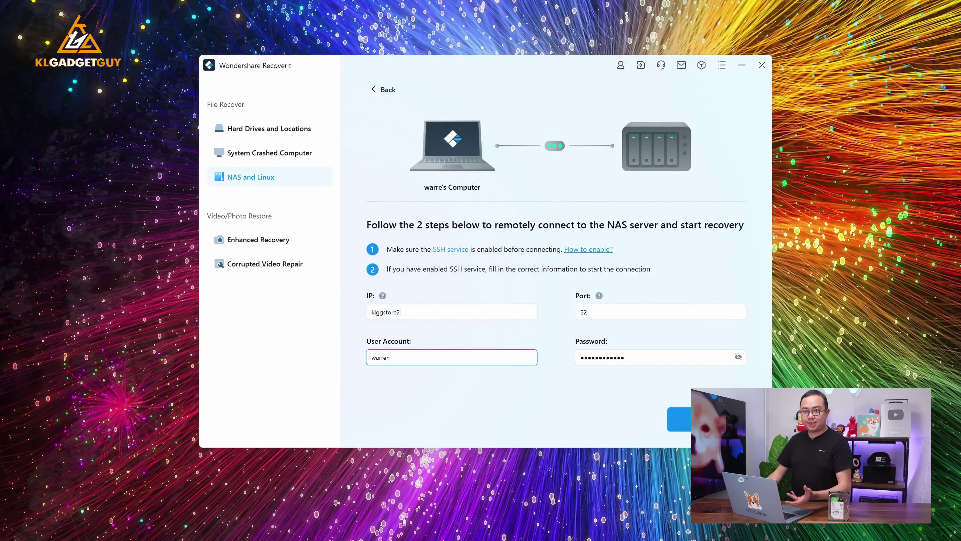
pyautogui.doubleClick(381, 357)
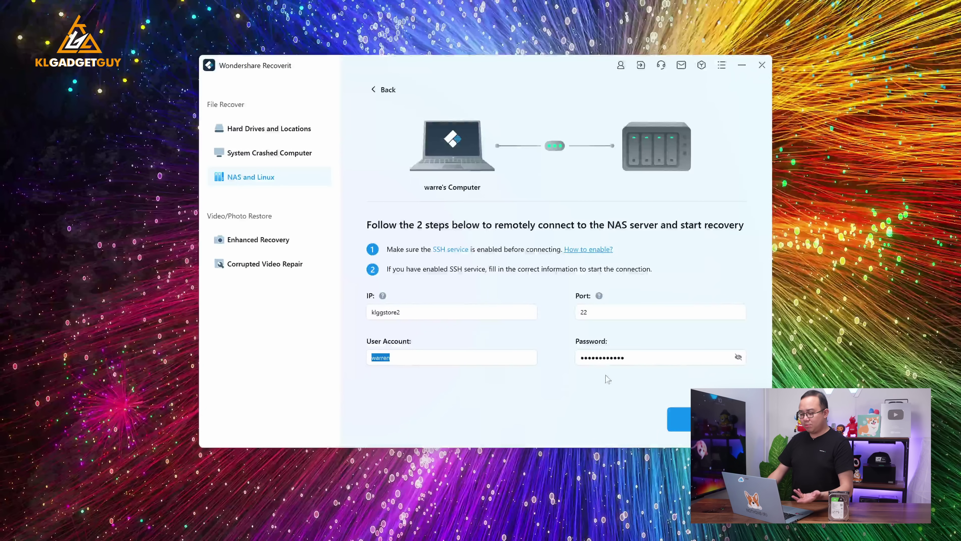
pyautogui.press('Tab')
pyautogui.hotkey('ctrl', 'a')
pyautogui.write('••••••')
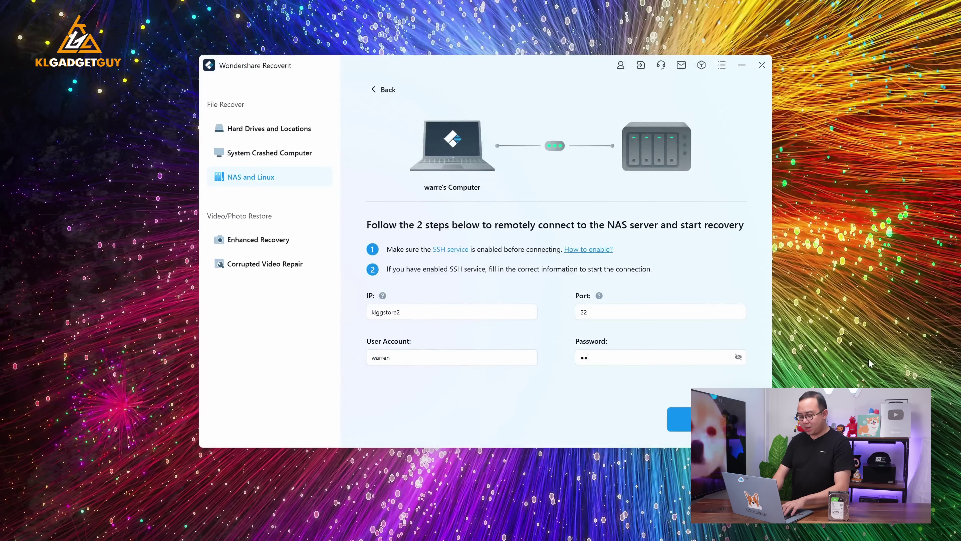
pyautogui.write('•••')
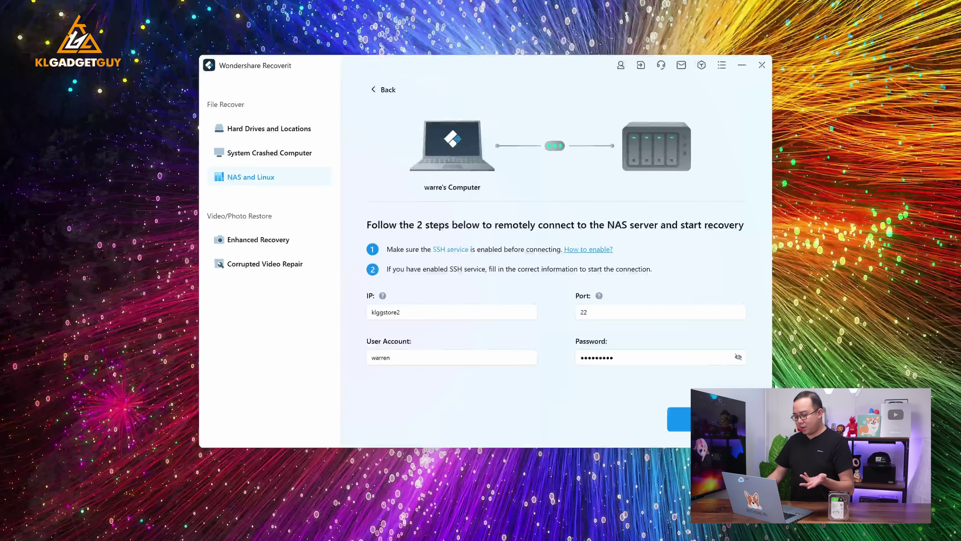
pyautogui.press('Return')
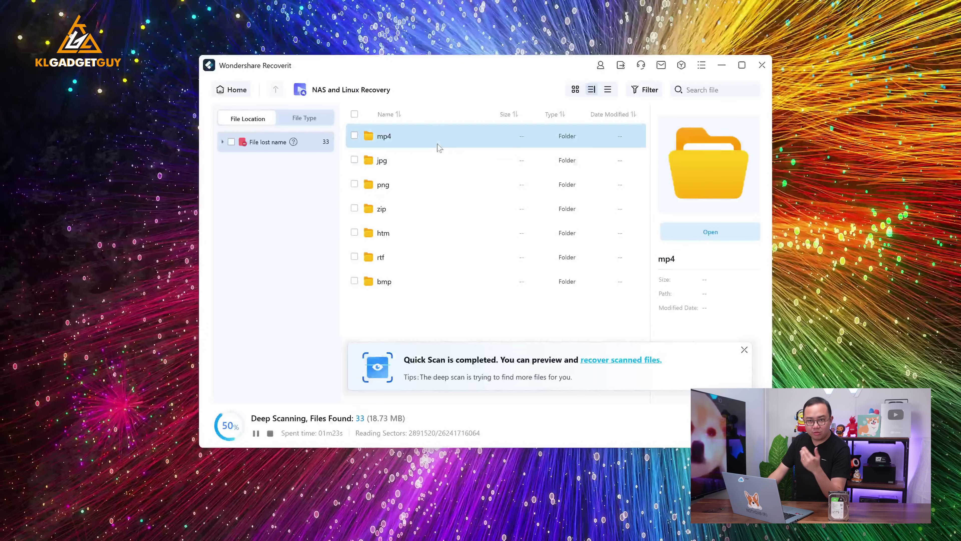
# - Preview lost file name (3), (4) and (6).jpg in the jpg folder, then tick (6).jpg
pyautogui.doubleClick(423, 163)
pyautogui.click(423, 163)
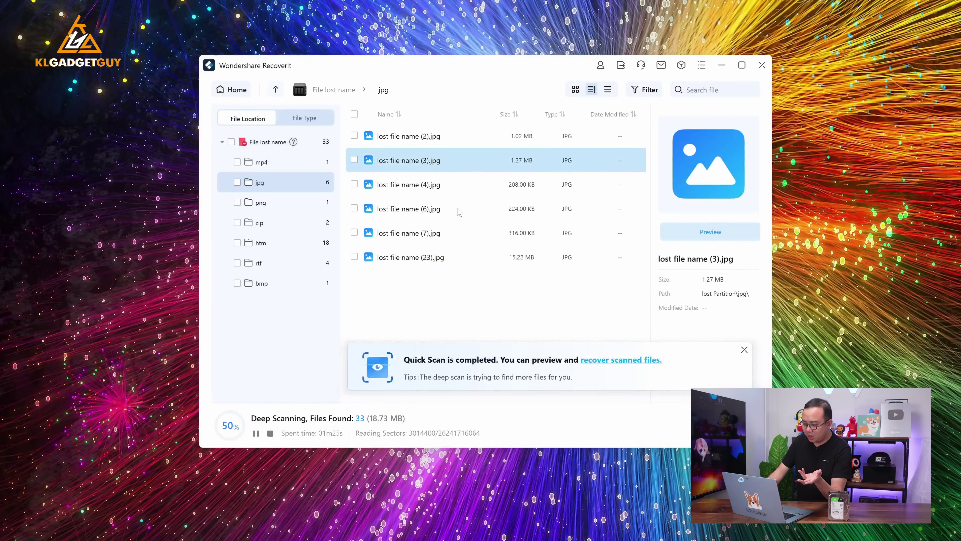
pyautogui.press('Down')
pyautogui.press('Down')
pyautogui.press('Down')
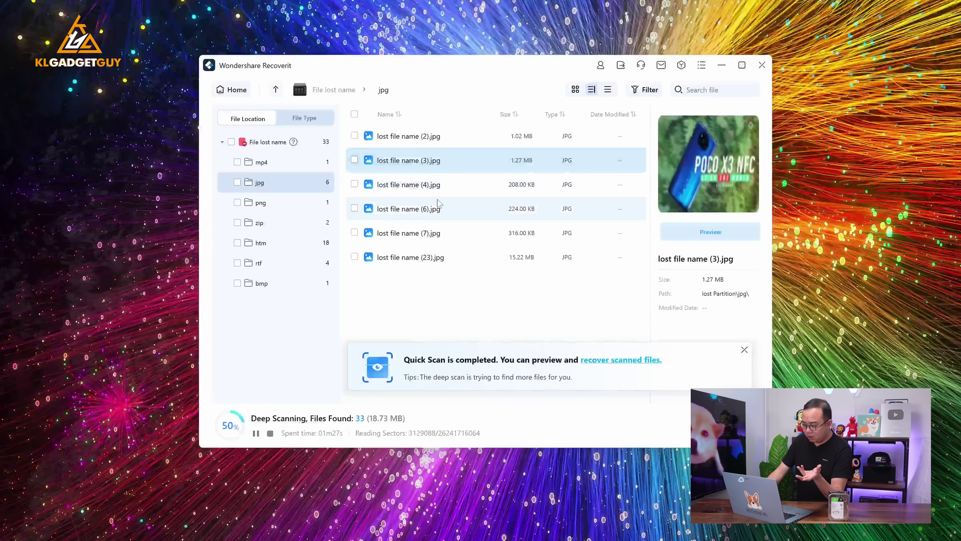
pyautogui.click(445, 186)
pyautogui.click(452, 167)
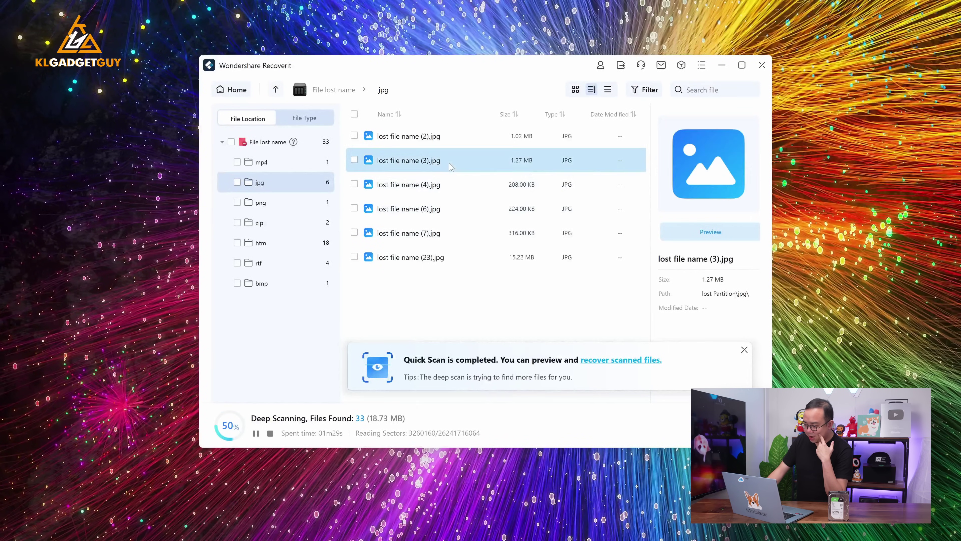
pyautogui.click(455, 191)
pyautogui.click(446, 212)
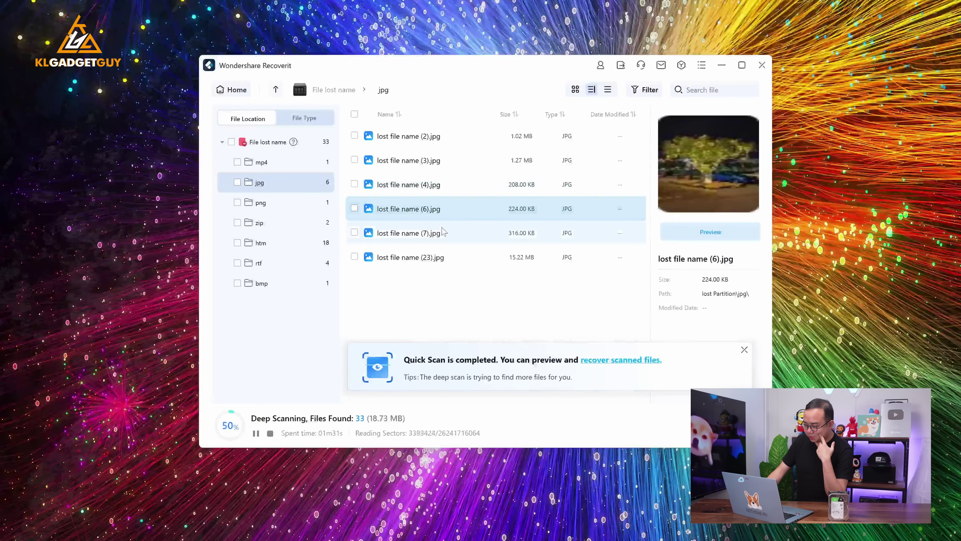
pyautogui.press('Up')
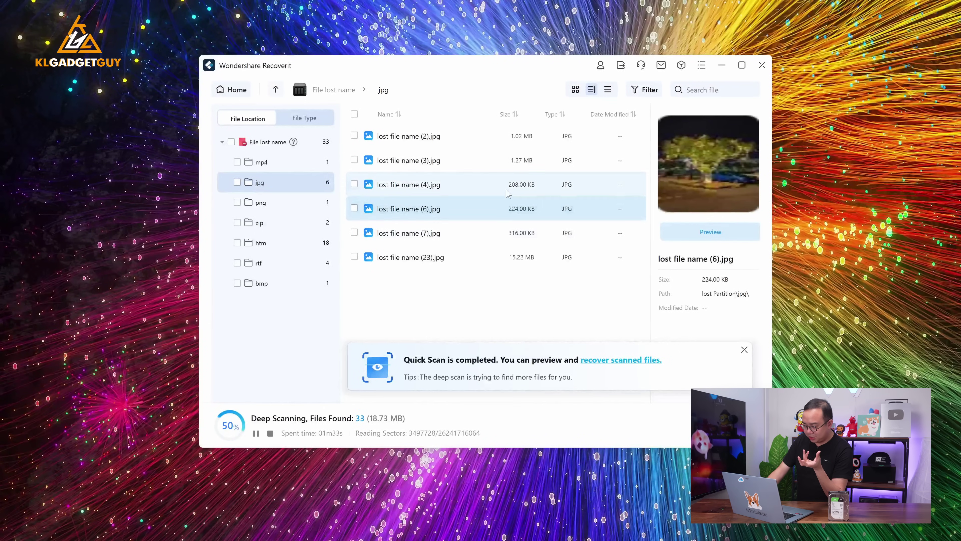
pyautogui.click(499, 209)
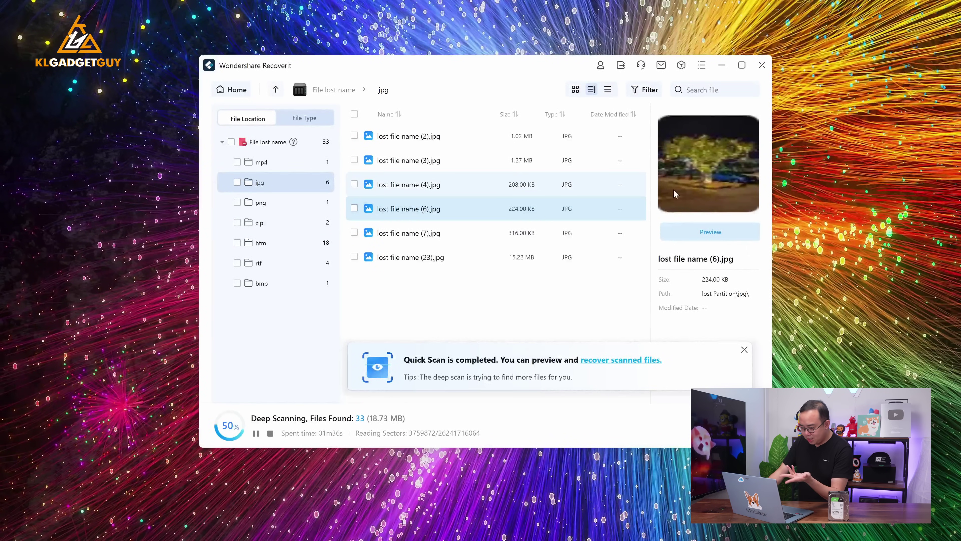
pyautogui.click(354, 208)
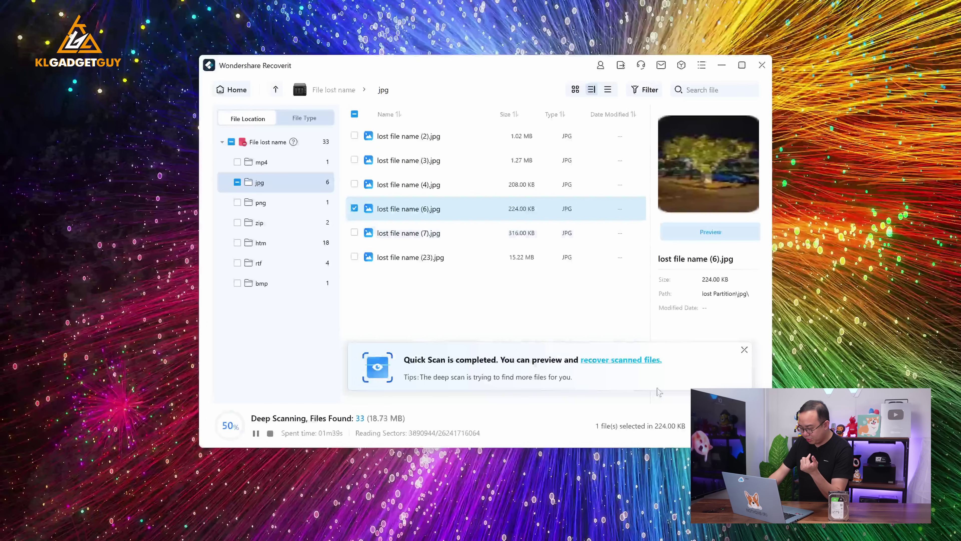
# - Recover lost file name (6).jpg to DATA(E:) instead of the Downloads folder on C
pyautogui.click(731, 425)
pyautogui.scroll(-4, 420, 277)
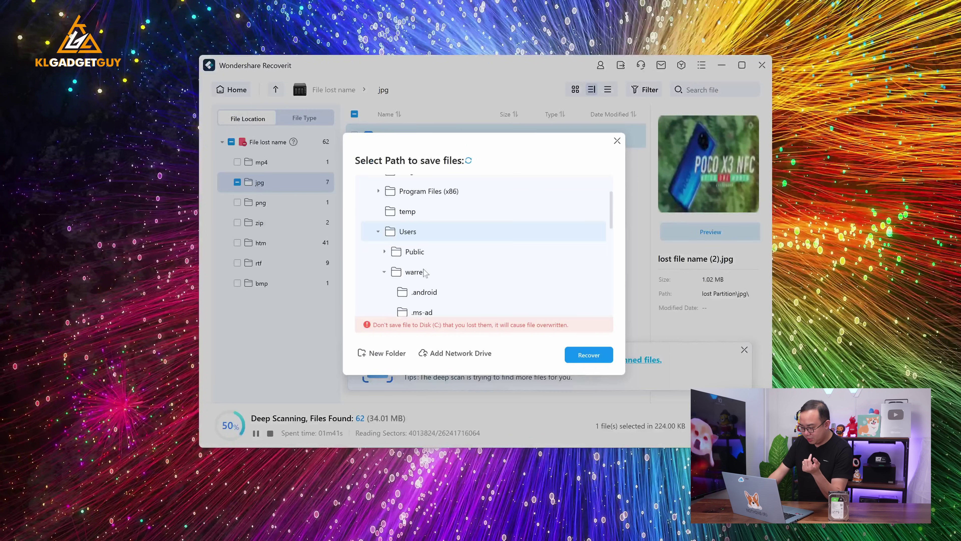
pyautogui.scroll(-3, 416, 289)
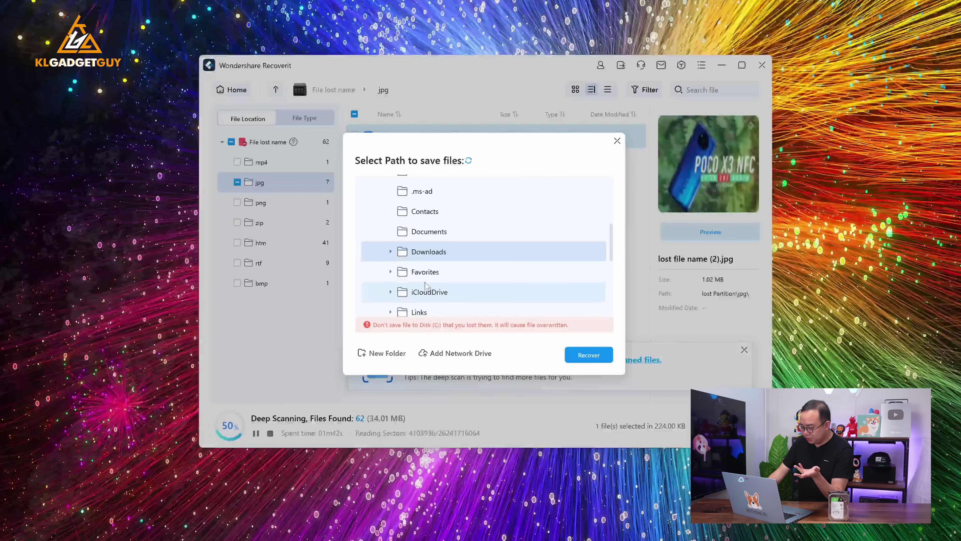
pyautogui.click(581, 360)
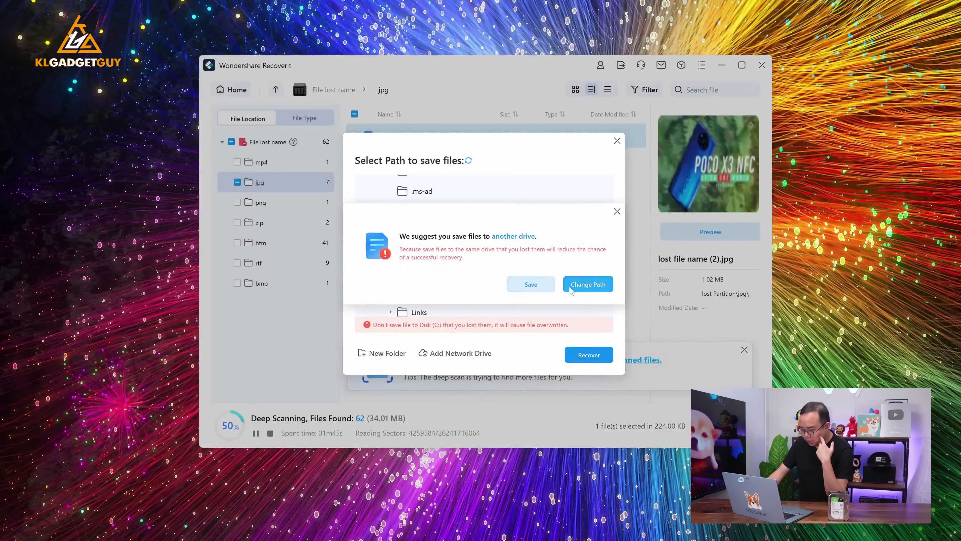
pyautogui.click(603, 294)
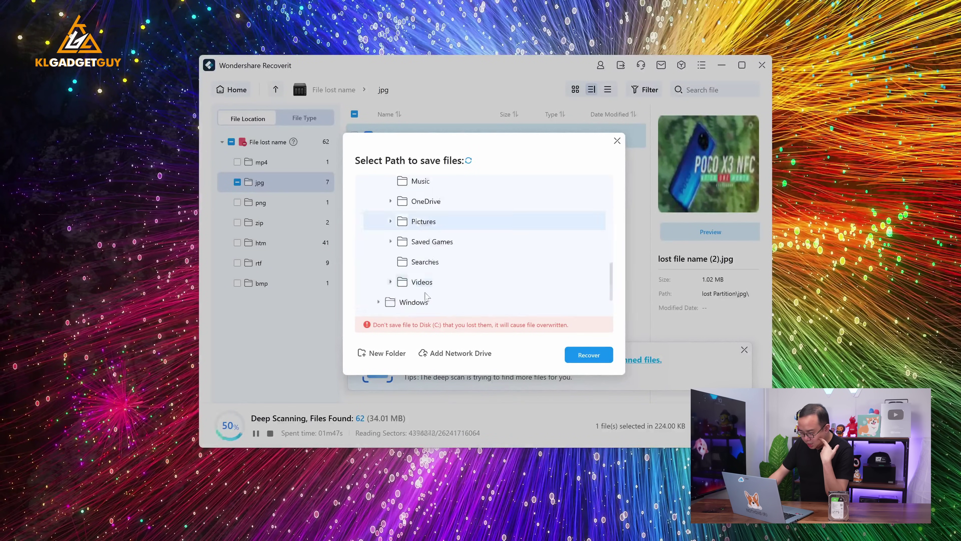
pyautogui.scroll(-3, 419, 295)
pyautogui.scroll(1, 419, 294)
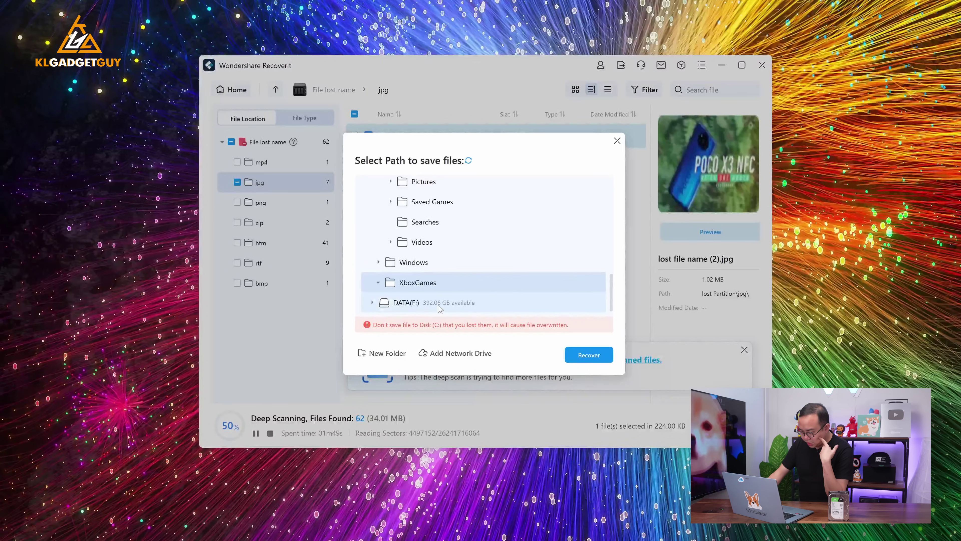
pyautogui.click(418, 288)
pyautogui.scroll(-1, 401, 306)
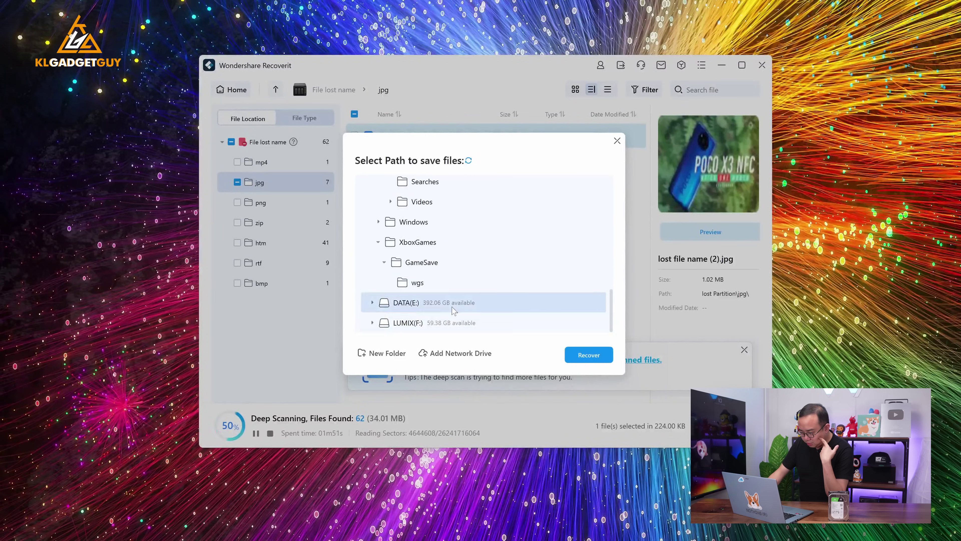
pyautogui.click(386, 306)
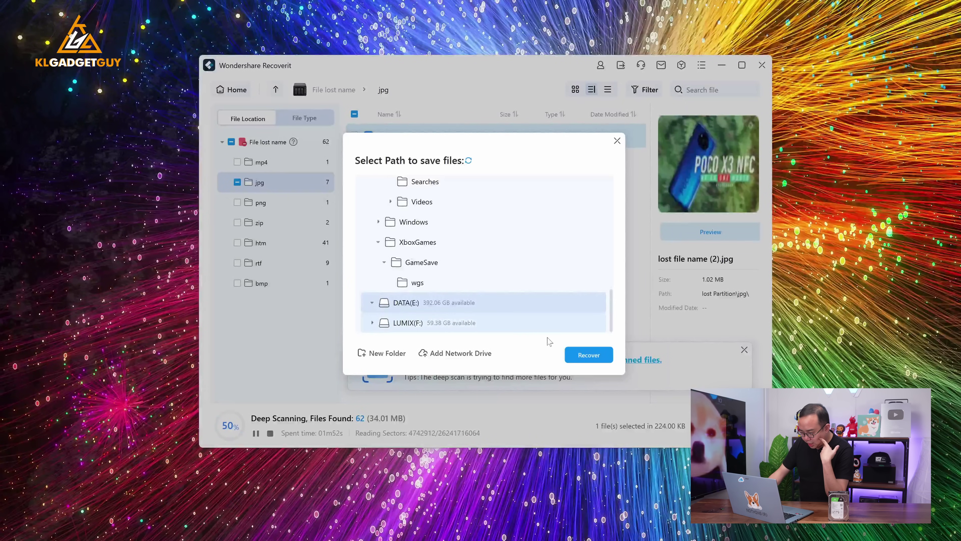
pyautogui.click(589, 355)
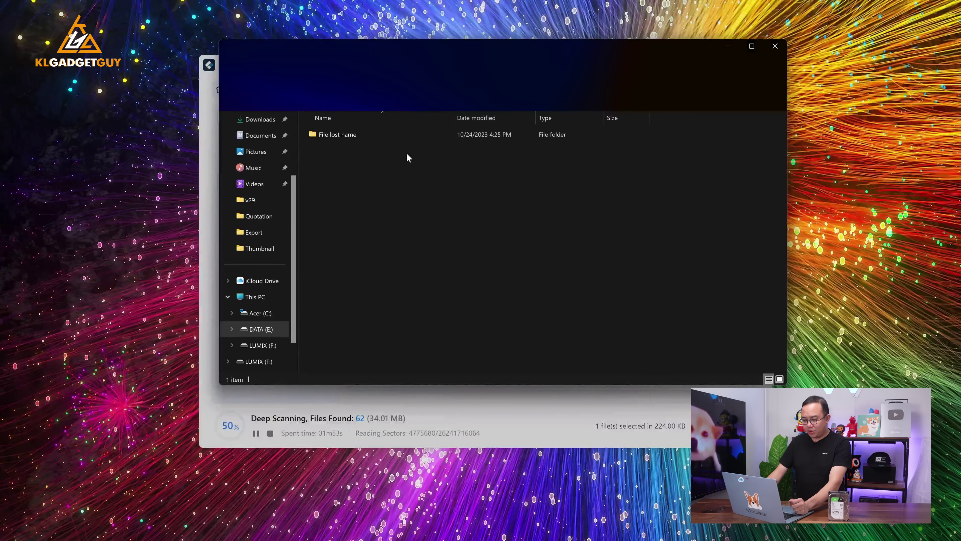
# - View the recovered photo lost file name (6) from File lost name > jpg, then minimize Explorer
pyautogui.doubleClick(379, 141)
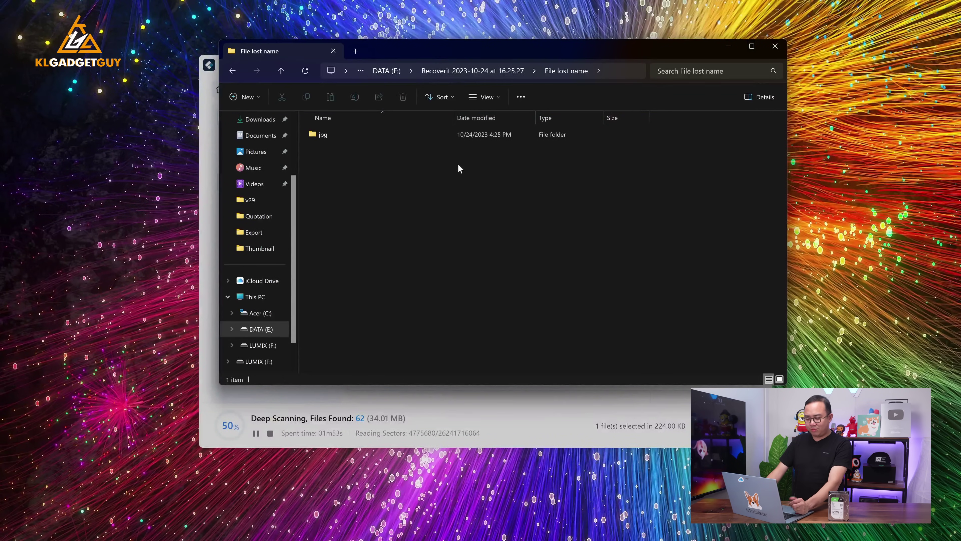
pyautogui.doubleClick(389, 140)
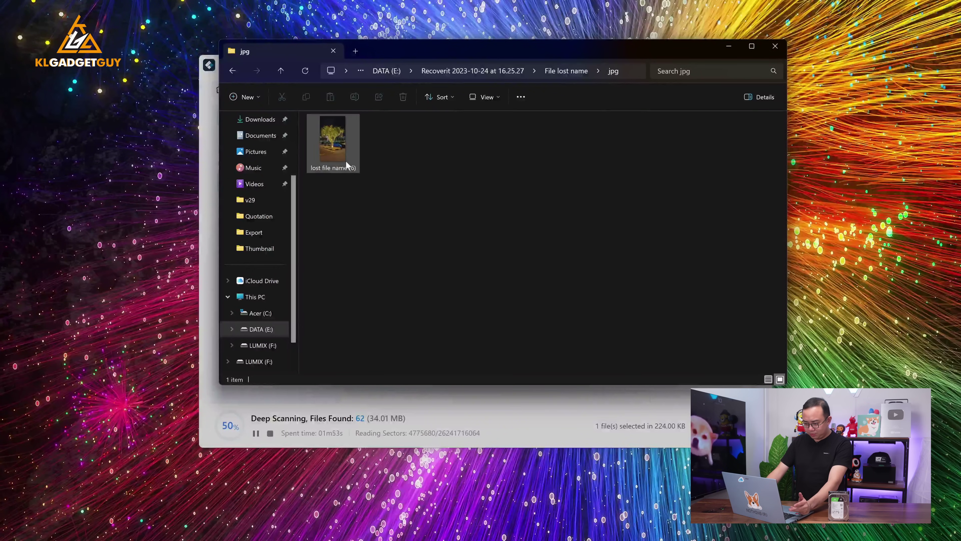
pyautogui.doubleClick(345, 163)
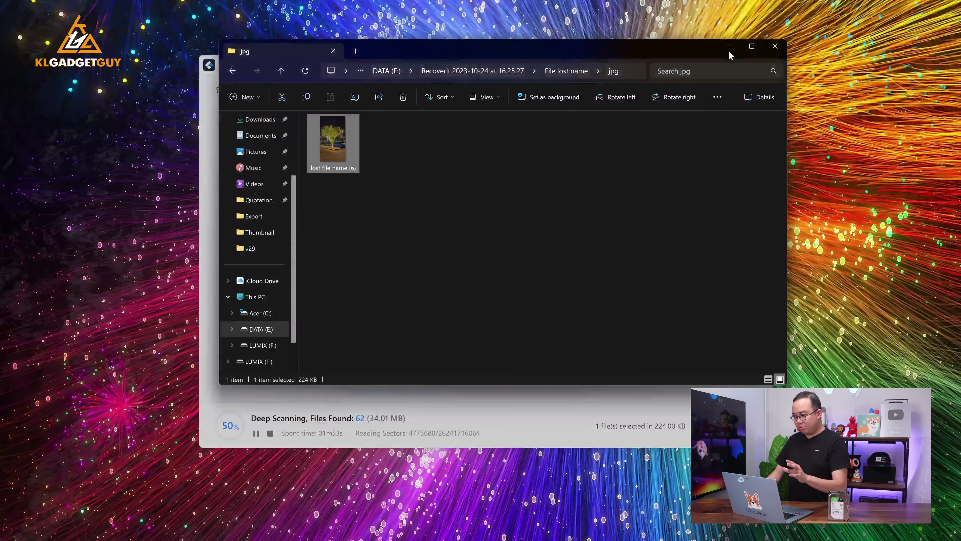
pyautogui.click(729, 53)
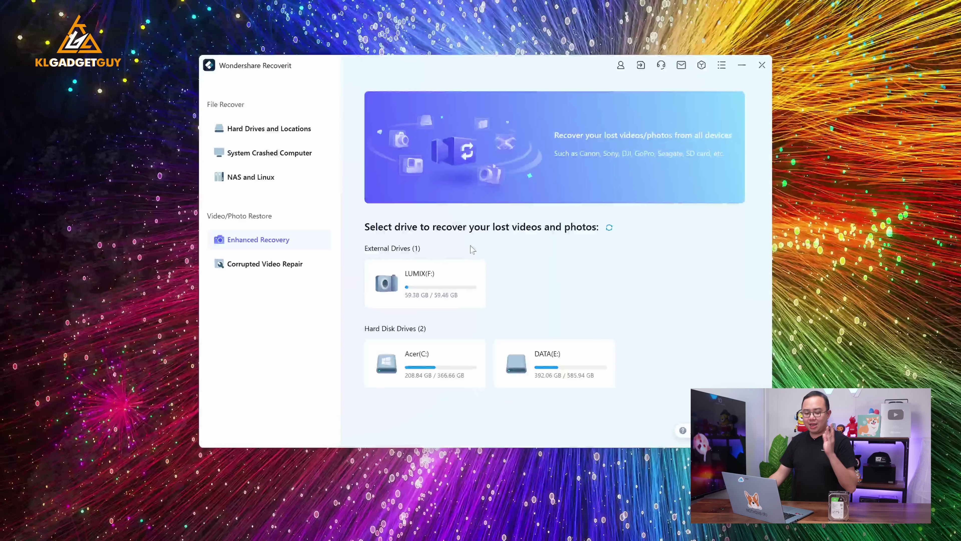
# - Run an Enhanced Recovery scan of LUMIX(F:) for MP4 videos only, with MOV unticked
pyautogui.moveTo(433, 278)
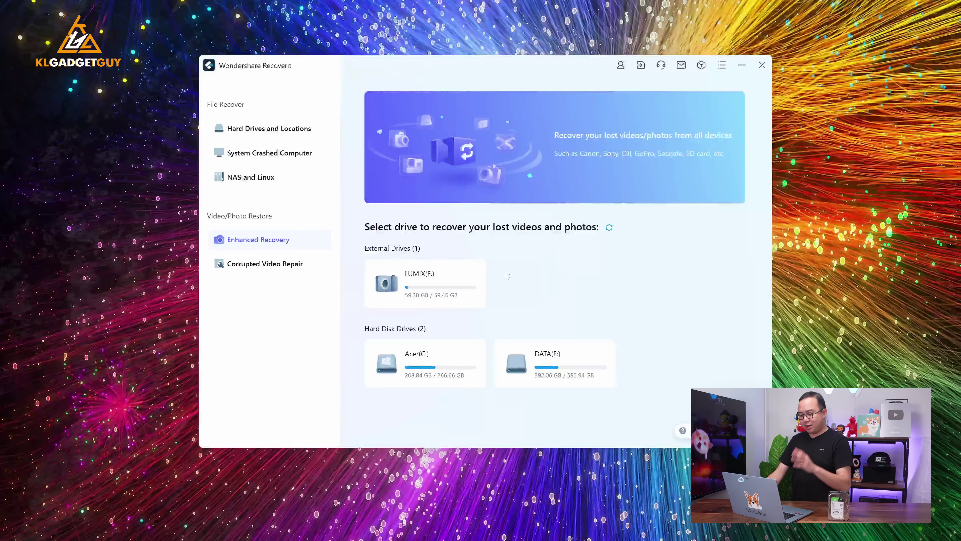
pyautogui.click(456, 288)
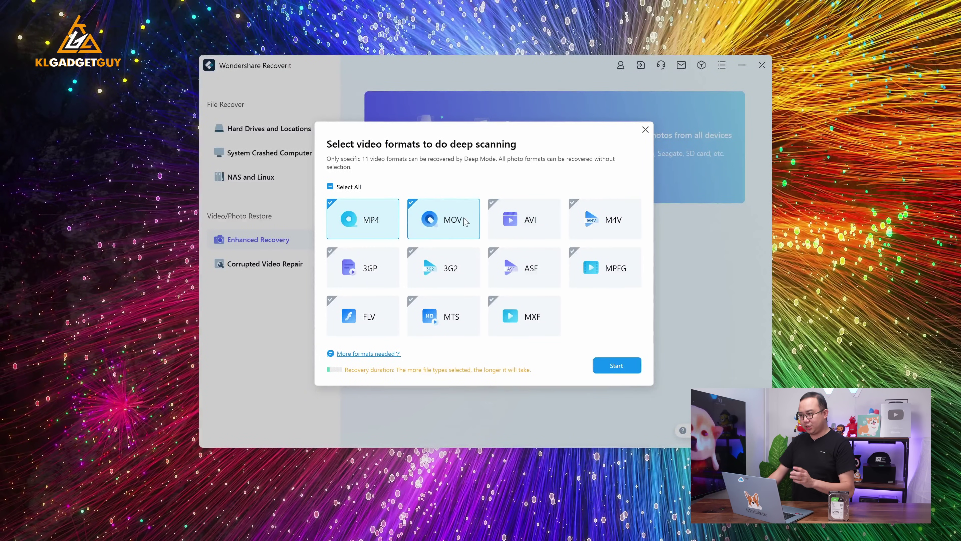
pyautogui.click(440, 226)
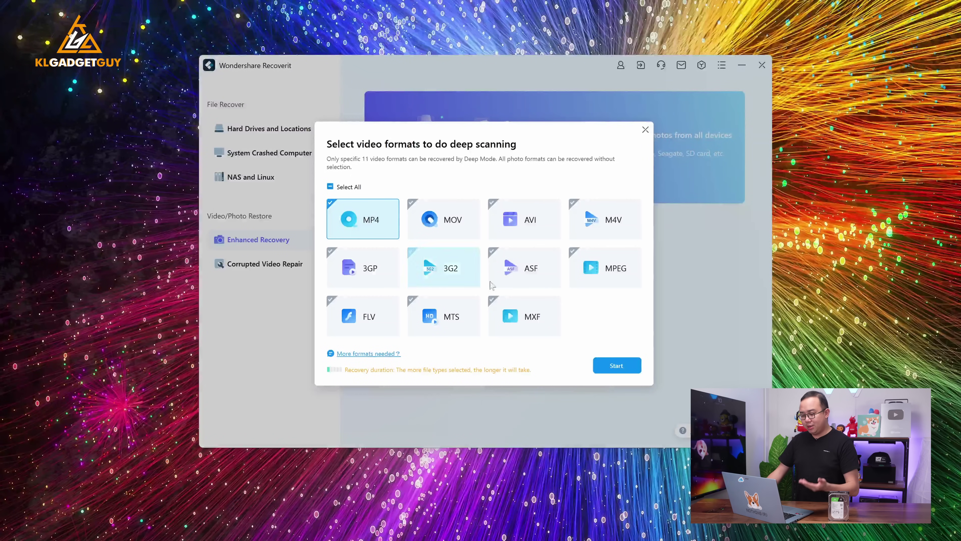
pyautogui.click(616, 365)
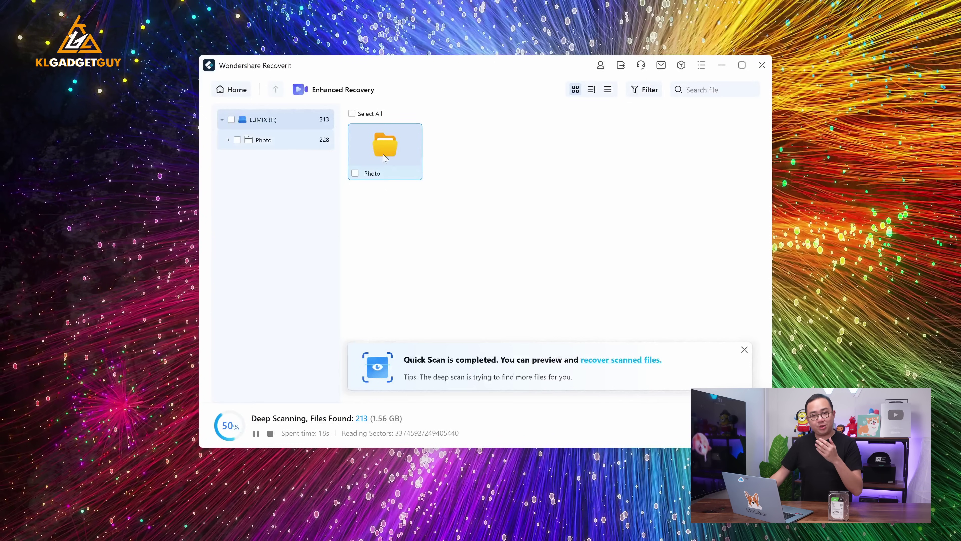
# - Browse Photo > PANASONIC > jpg in the scan results and preview DC-GH6 (9).jpg
pyautogui.doubleClick(395, 158)
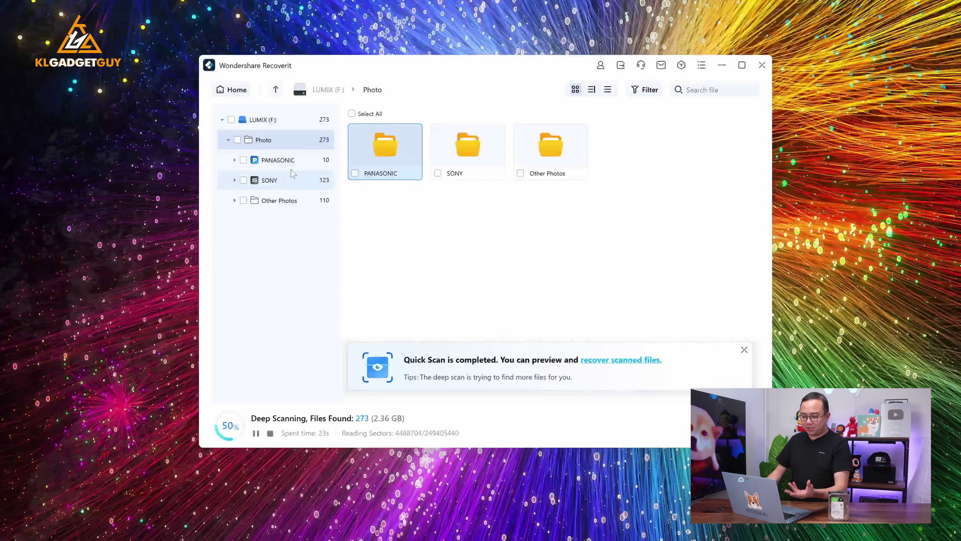
pyautogui.click(292, 166)
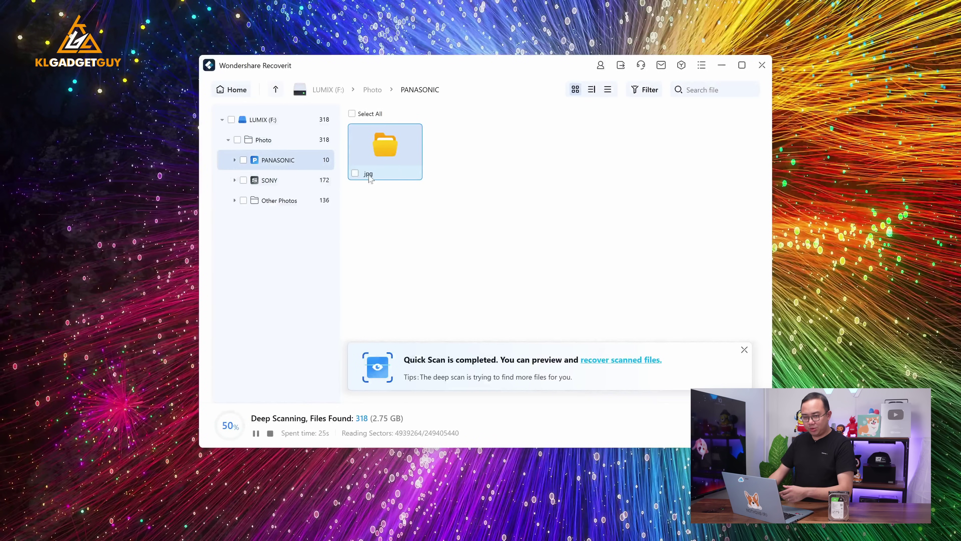
pyautogui.doubleClick(403, 153)
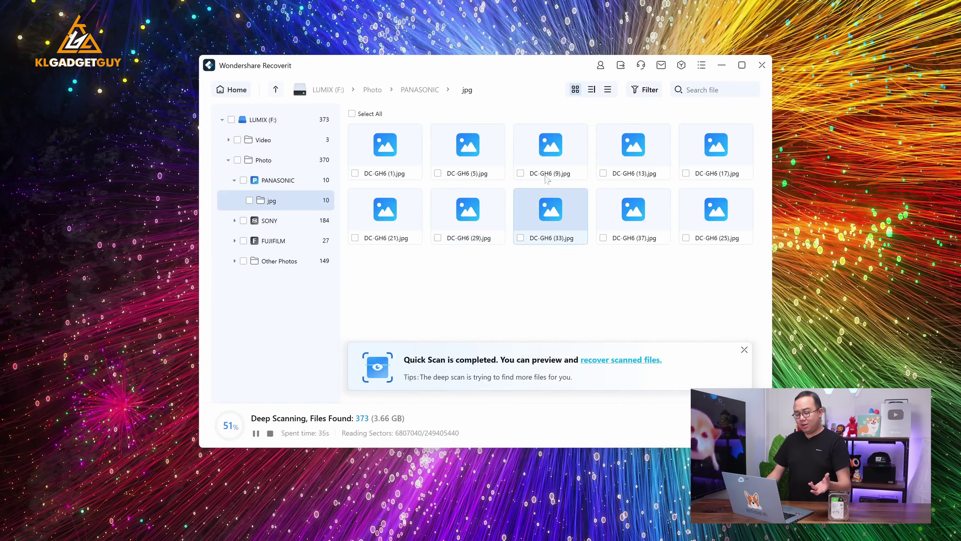
pyautogui.click(558, 156)
pyautogui.doubleClick(558, 155)
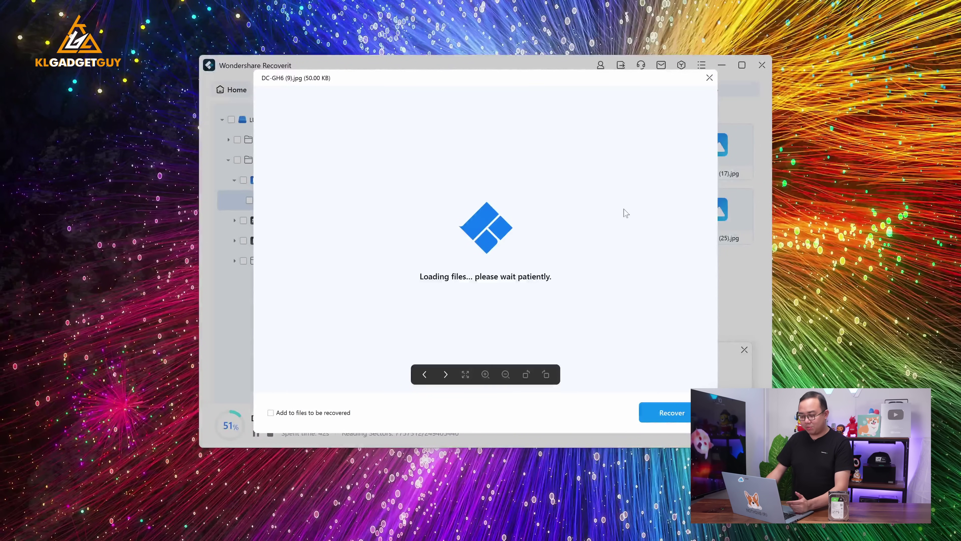
pyautogui.click(709, 78)
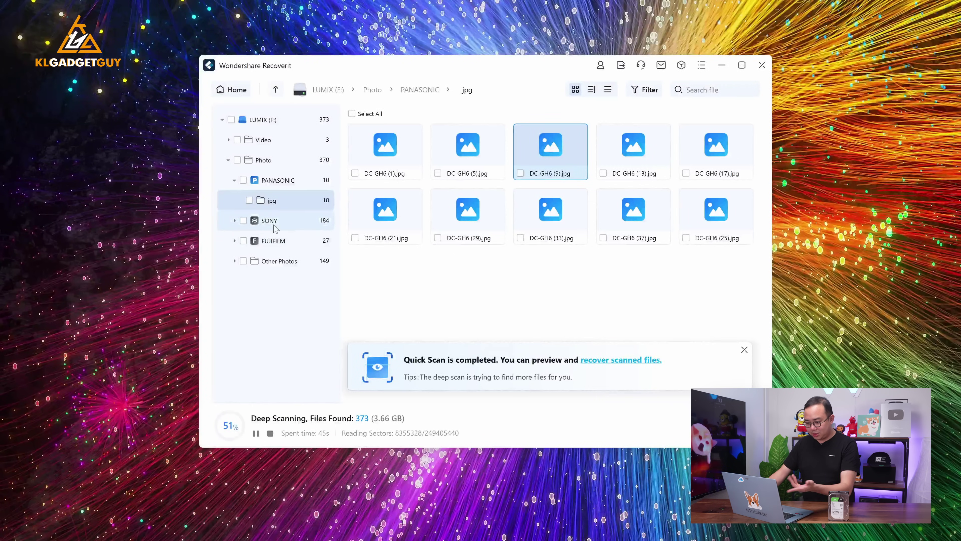
# - Open the FUJIFILM jpg folder and preview X-S20 (346).jpg
pyautogui.click(291, 243)
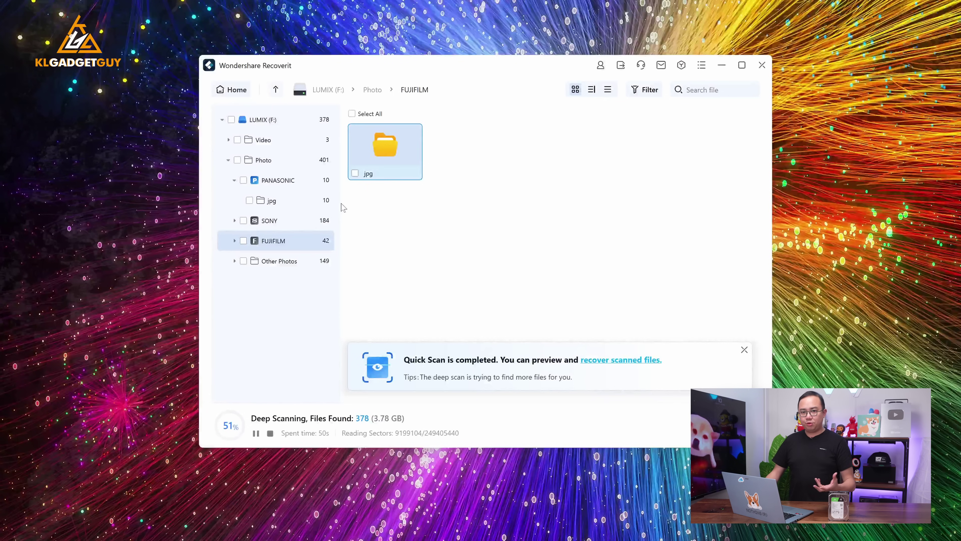
pyautogui.doubleClick(401, 147)
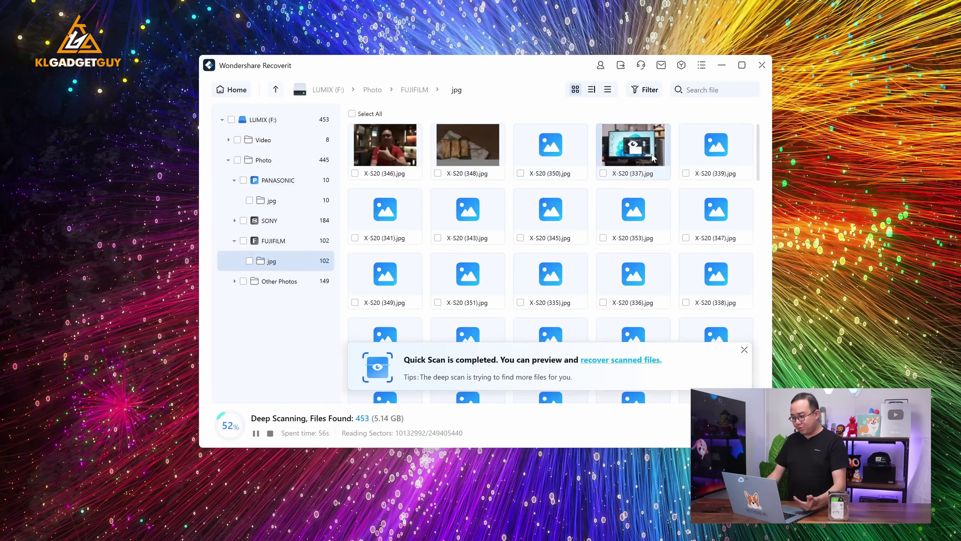
pyautogui.click(384, 146)
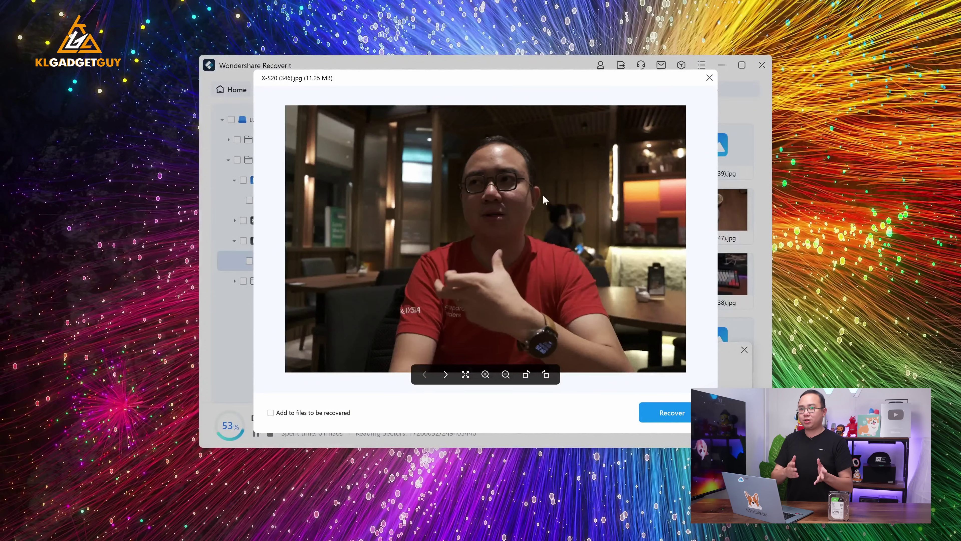
pyautogui.click(709, 78)
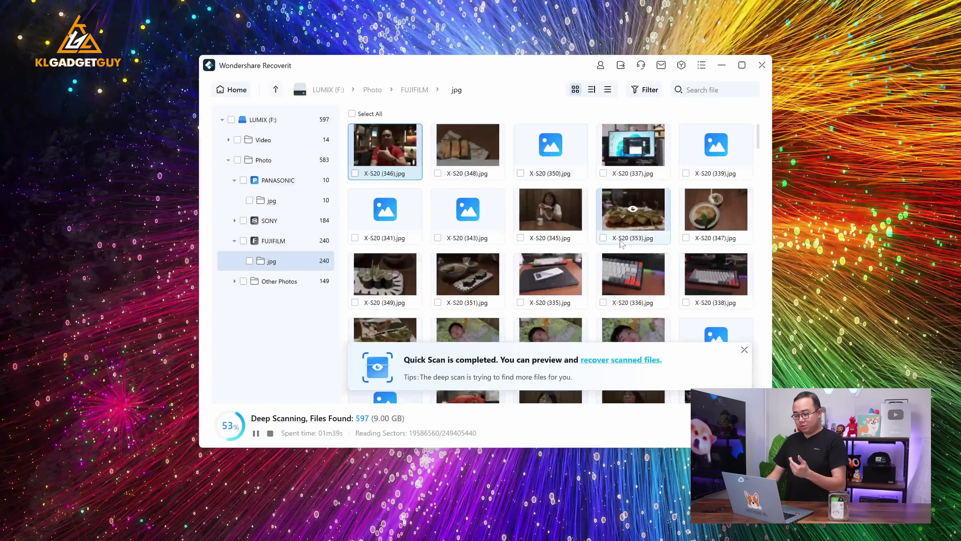
# - Preview X-S20 (353).jpg, then mark it for recovery
pyautogui.scroll(-3, 621, 243)
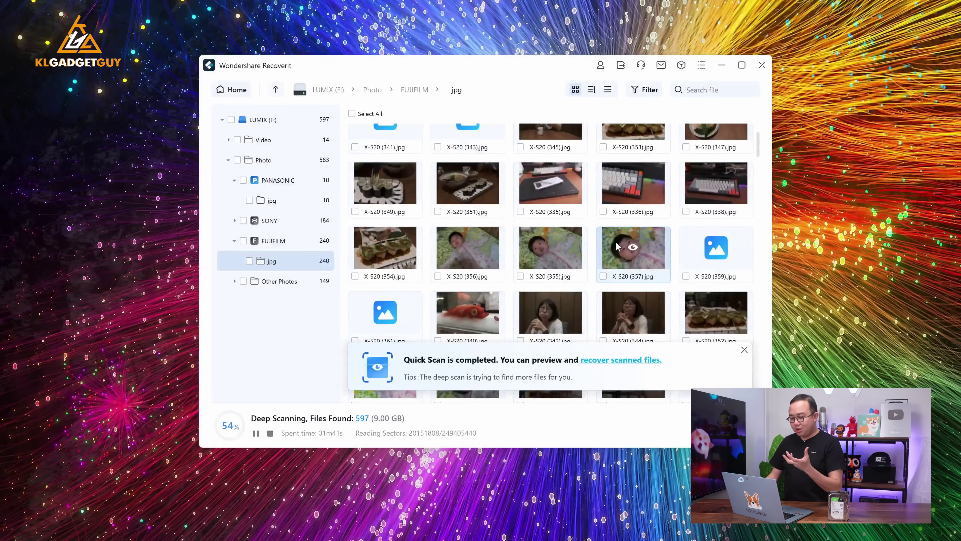
pyautogui.scroll(-3, 619, 250)
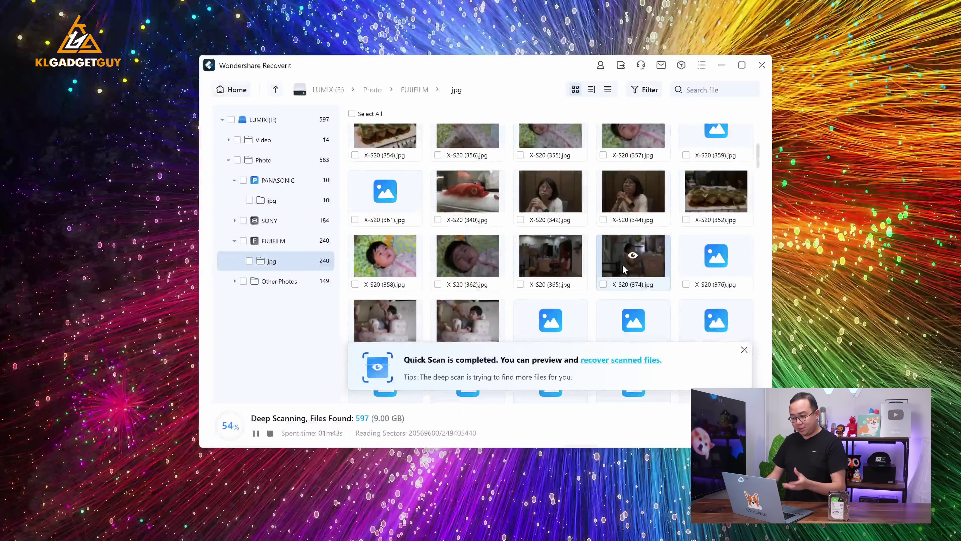
pyautogui.scroll(2, 617, 269)
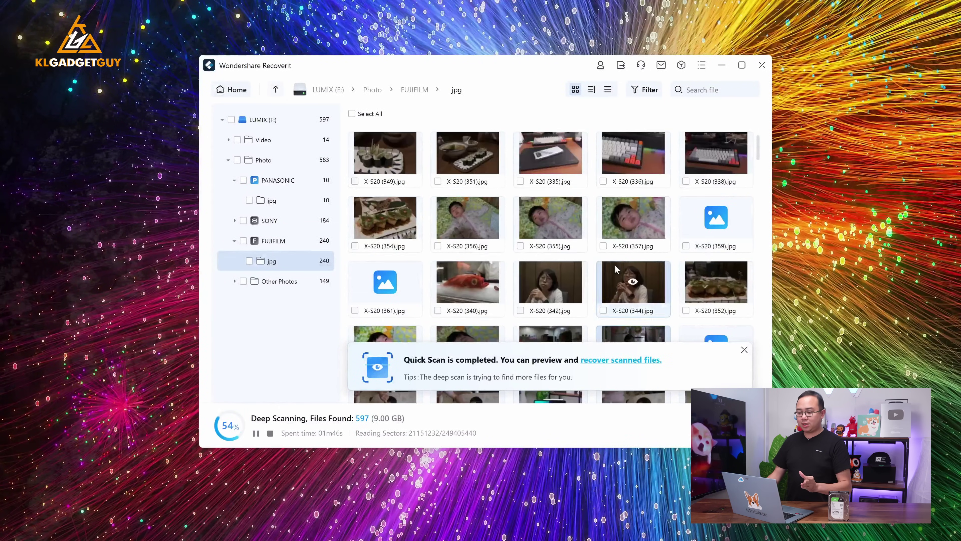
pyautogui.scroll(3, 616, 267)
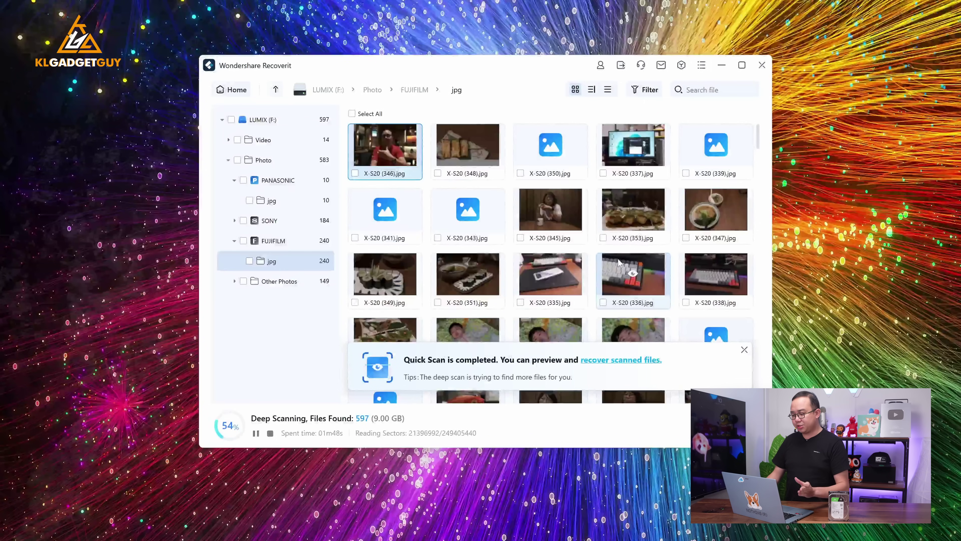
pyautogui.doubleClick(642, 215)
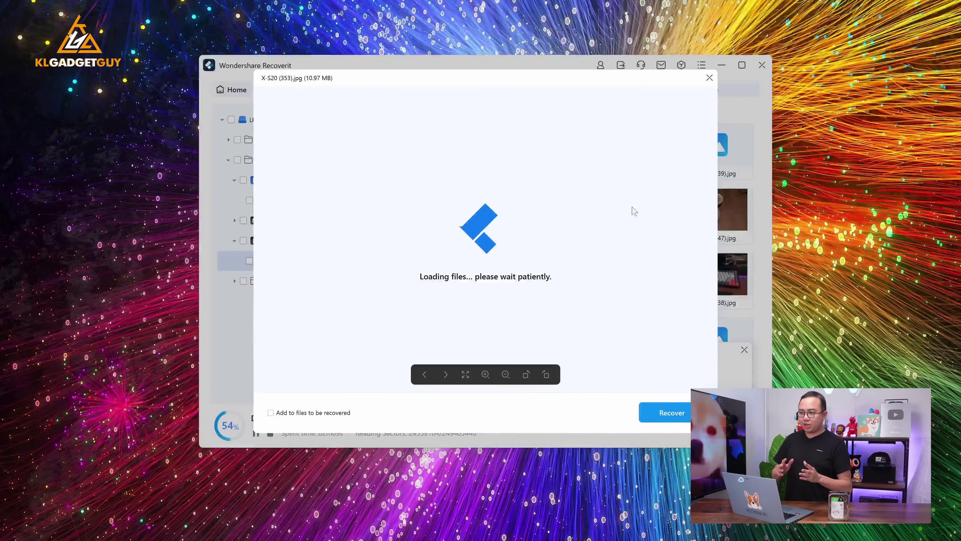
pyautogui.click(709, 78)
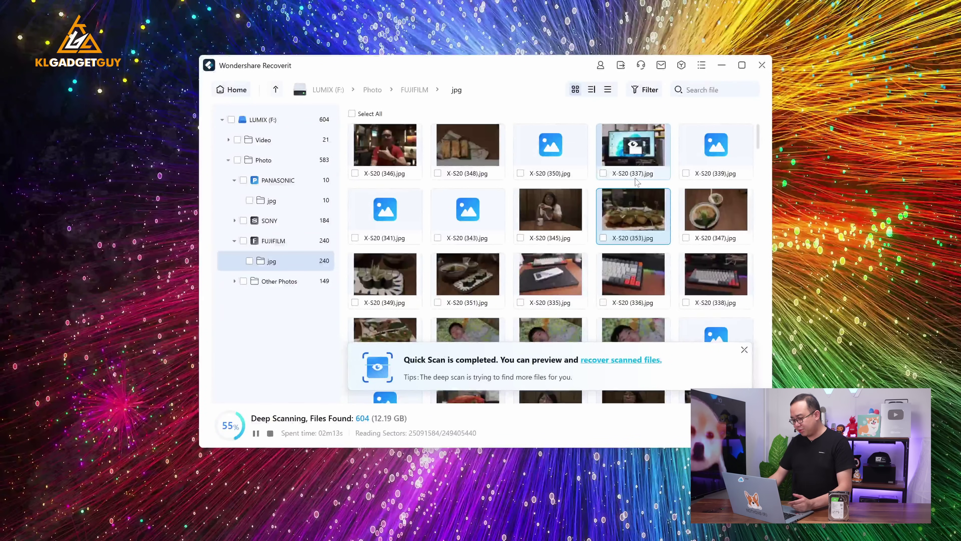
pyautogui.click(603, 238)
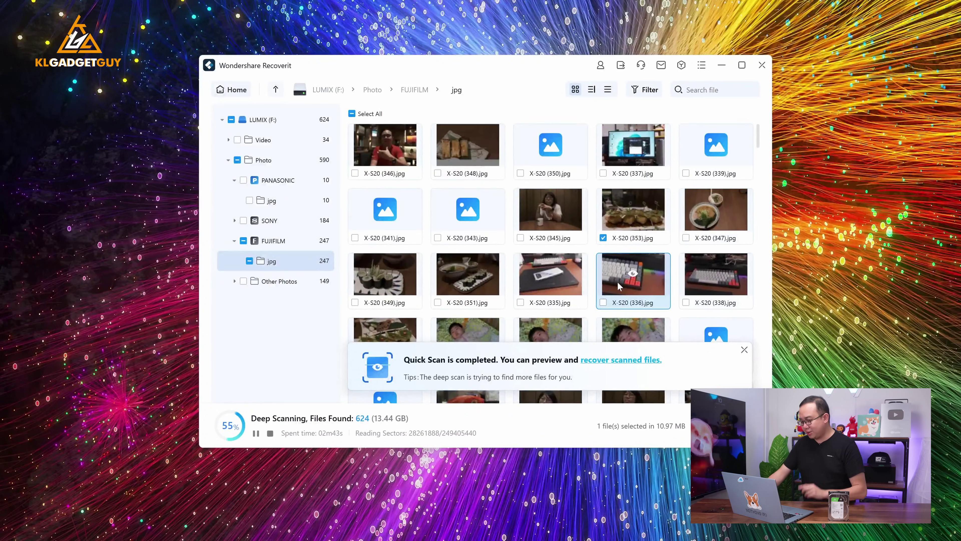
# - Recover only X-S20 (357).jpg to a chosen folder on the computer
pyautogui.scroll(-1, 643, 280)
pyautogui.scroll(1, 657, 284)
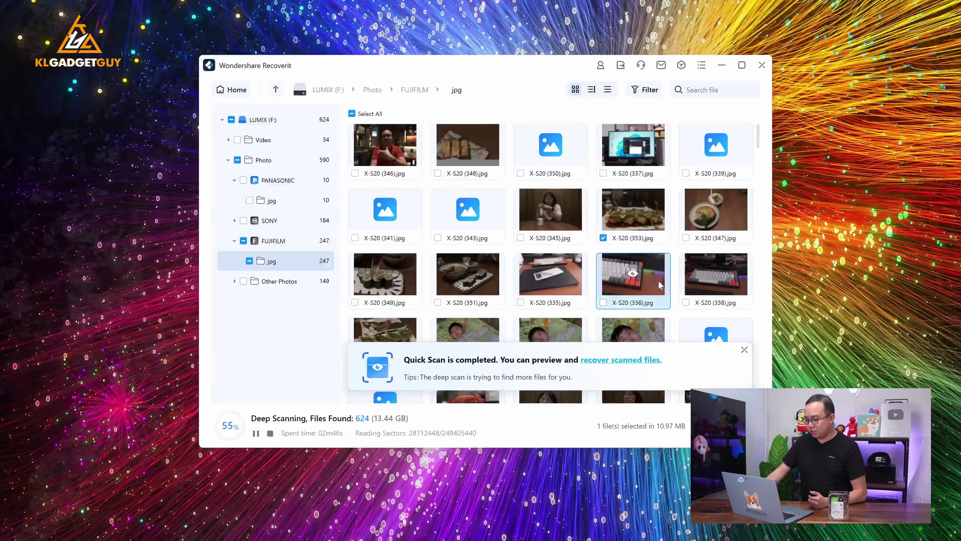
pyautogui.scroll(-2, 659, 282)
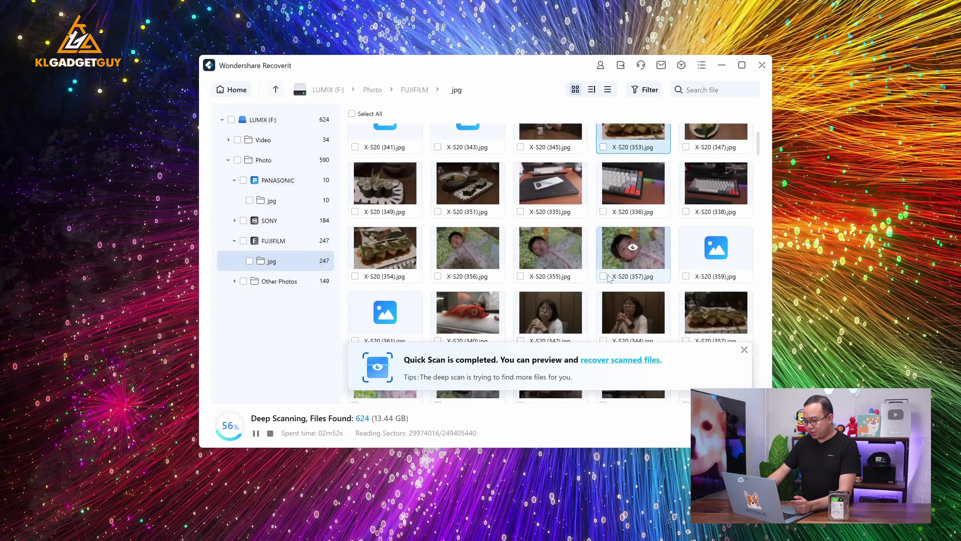
pyautogui.click(602, 277)
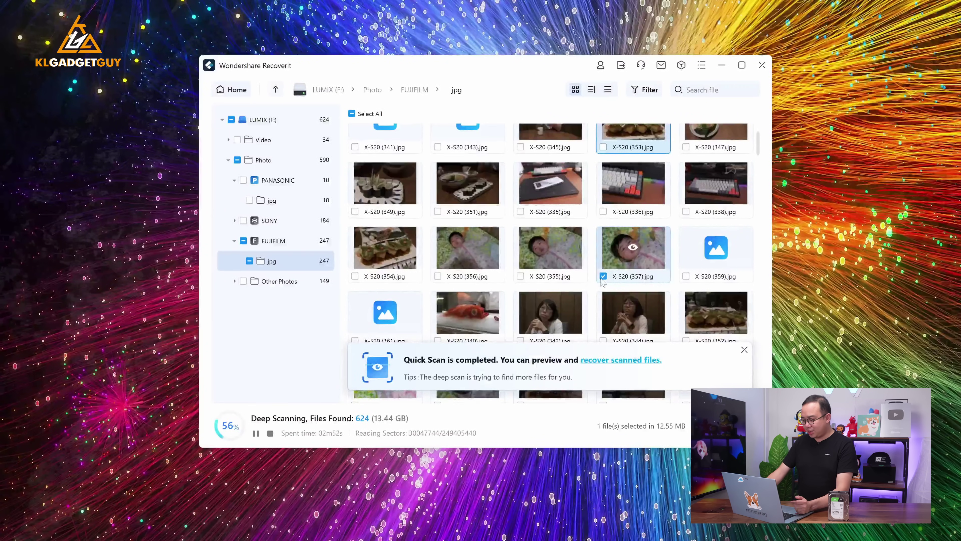
pyautogui.click(730, 426)
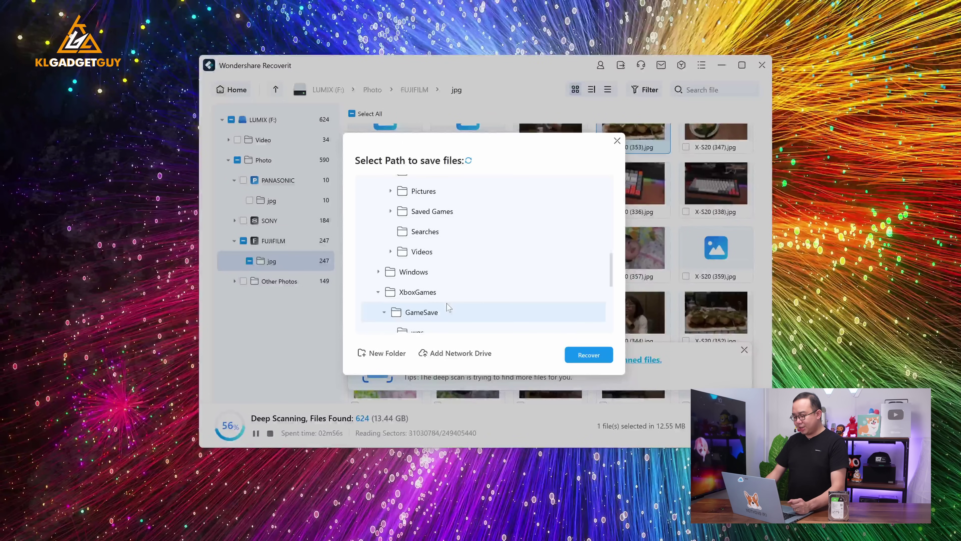
pyautogui.click(589, 355)
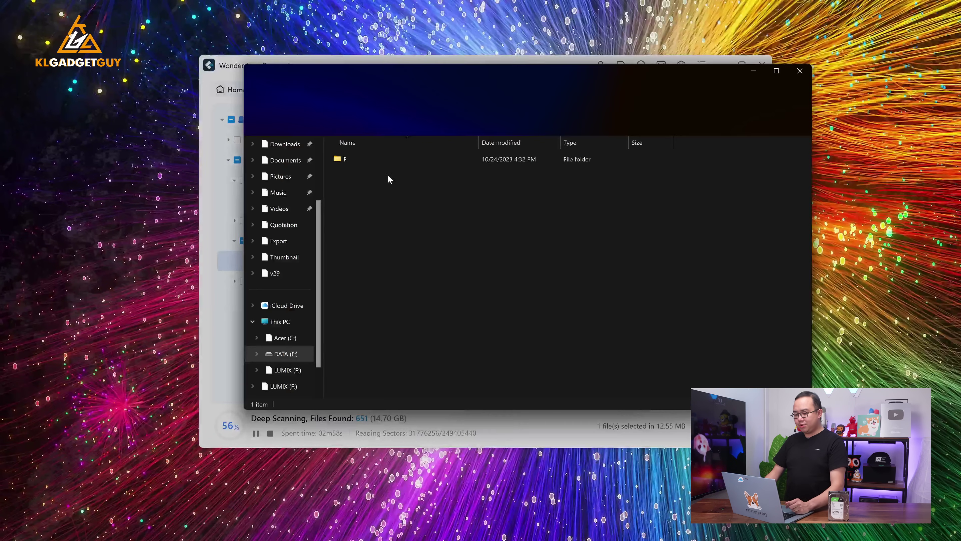
# - Browse F > Photo > FUJIFILM > jpg in the recovery output and open X-S20 (357)
pyautogui.doubleClick(382, 160)
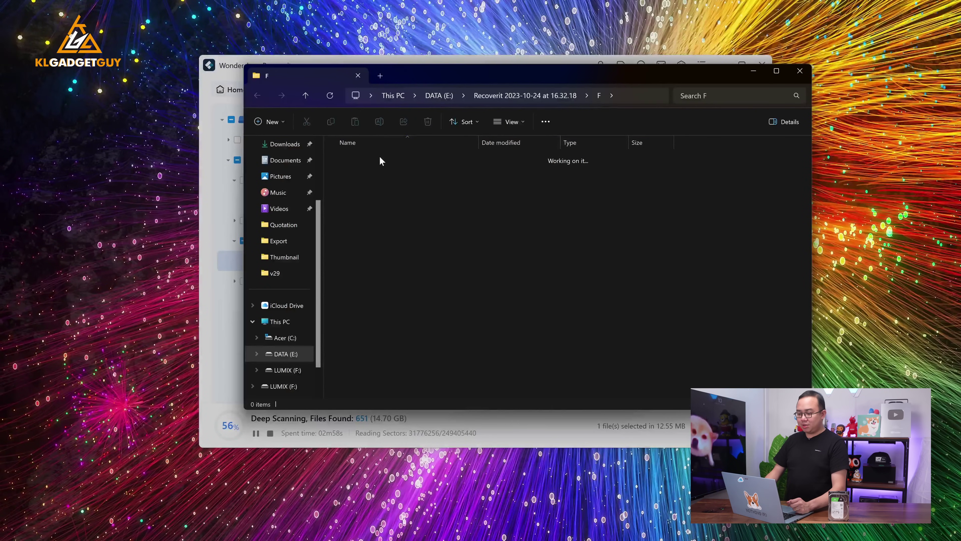
pyautogui.doubleClick(380, 160)
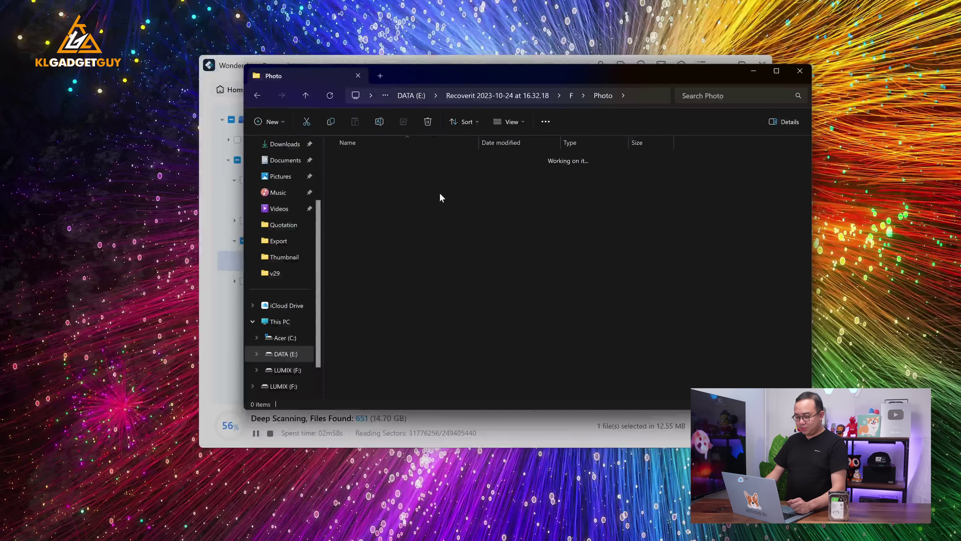
pyautogui.doubleClick(416, 162)
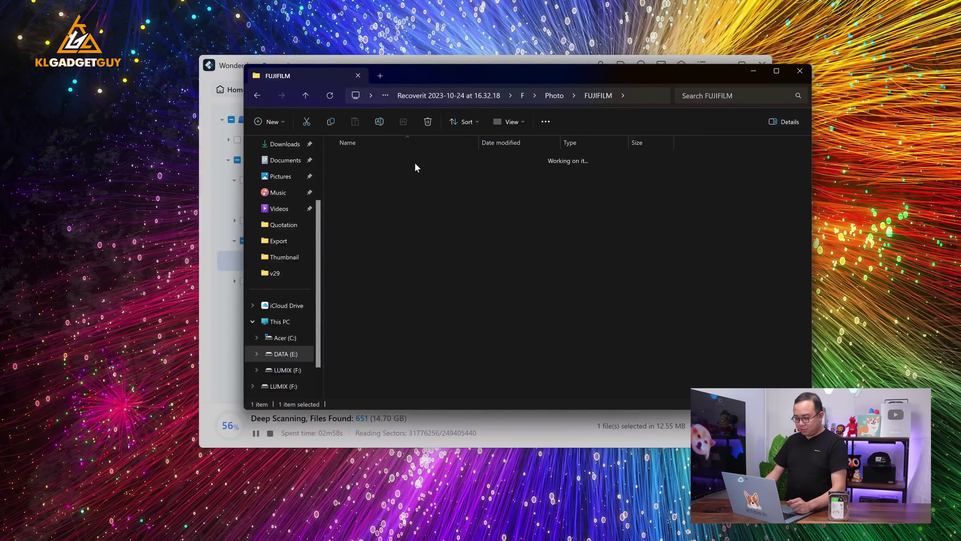
pyautogui.doubleClick(414, 162)
pyautogui.doubleClick(357, 180)
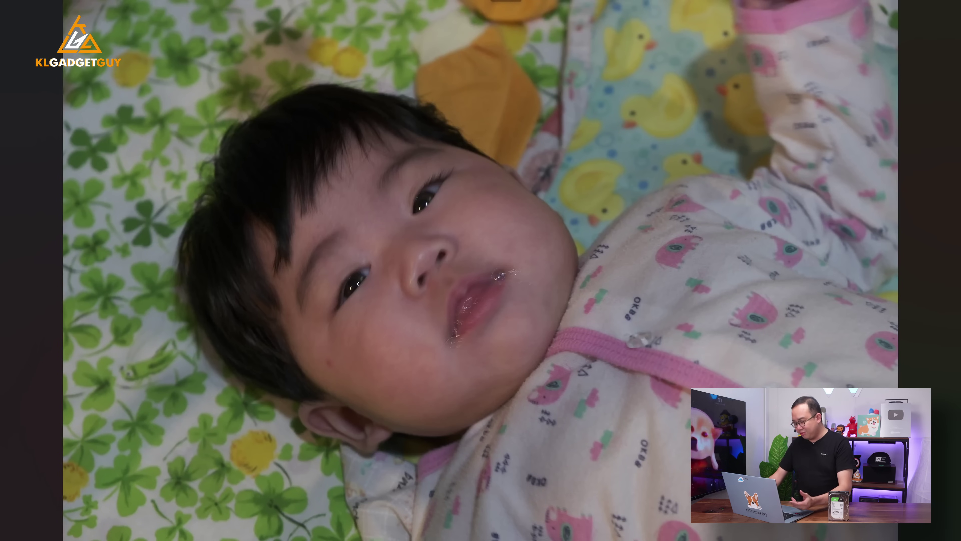
# - Show the recovered photo's file details in Photos with Ctrl+I
pyautogui.hotkey('ctrl', 'i')
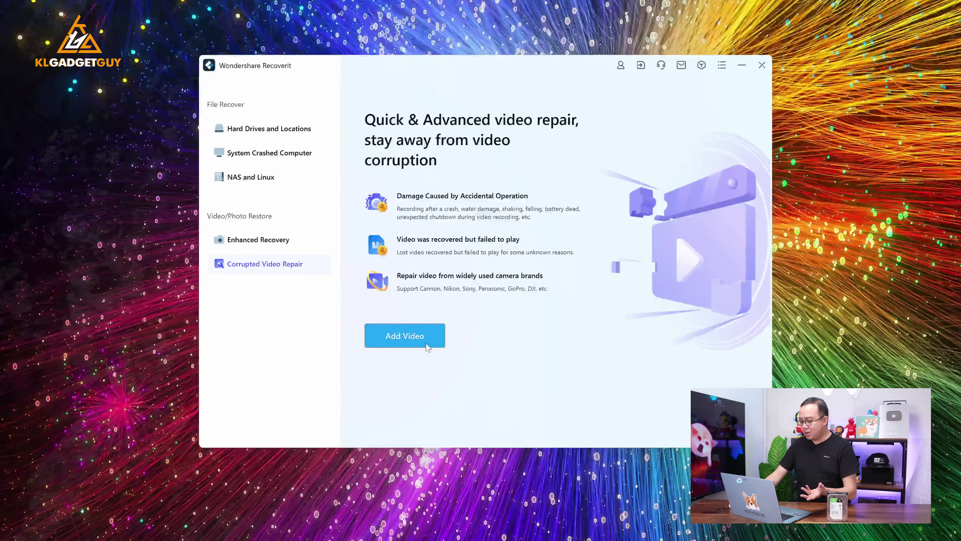
# - Add H264 gopro_hero6_black_02-zero.mp4 from Downloads to the Corrupted Video Repair list
pyautogui.click(438, 324)
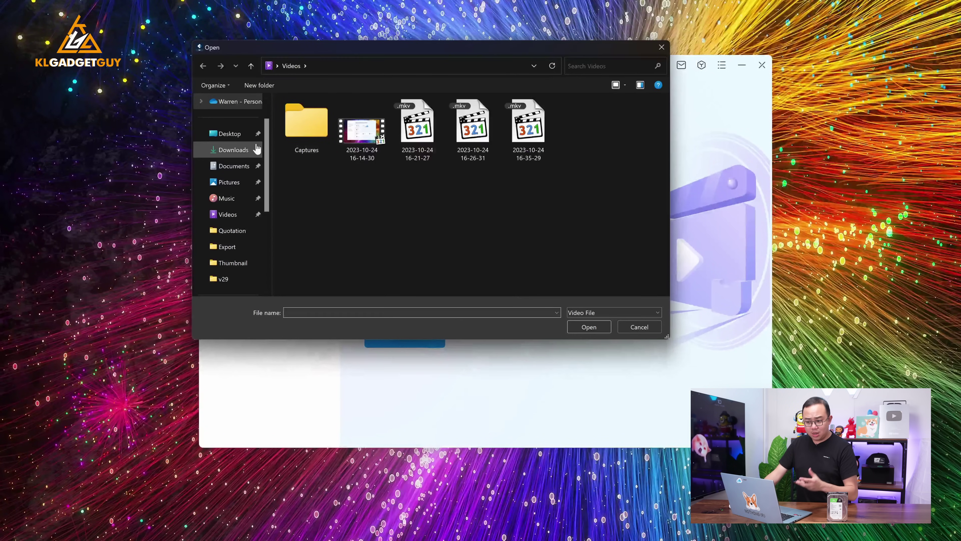
pyautogui.click(233, 151)
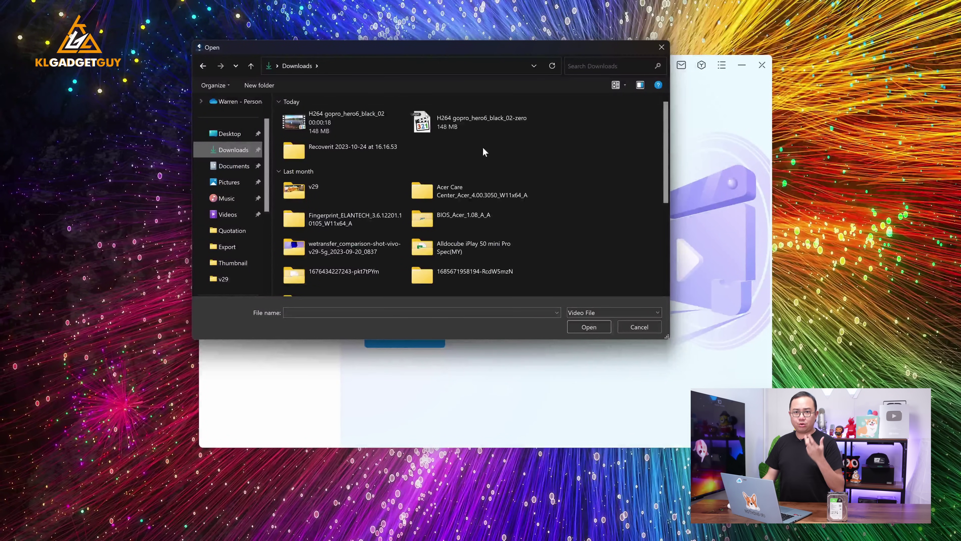
pyautogui.click(474, 127)
pyautogui.click(579, 330)
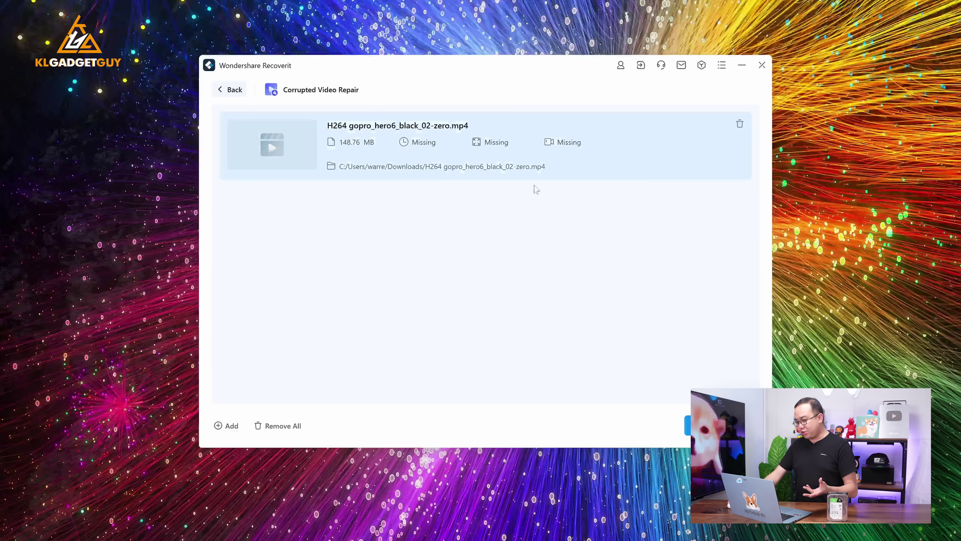
# - Attempt a standard repair of the GoPro clip, dismiss the failure, and choose Advanced Repair
pyautogui.click(712, 426)
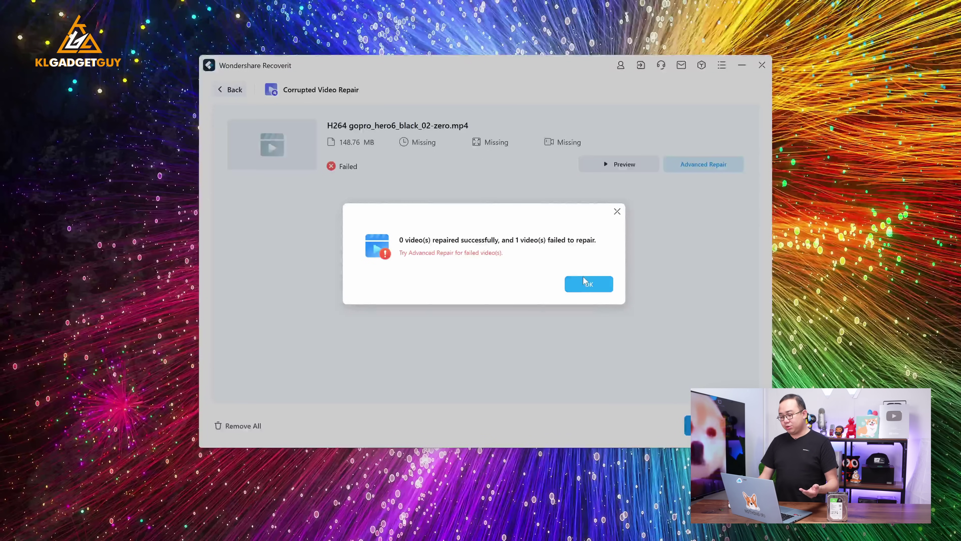
pyautogui.click(587, 285)
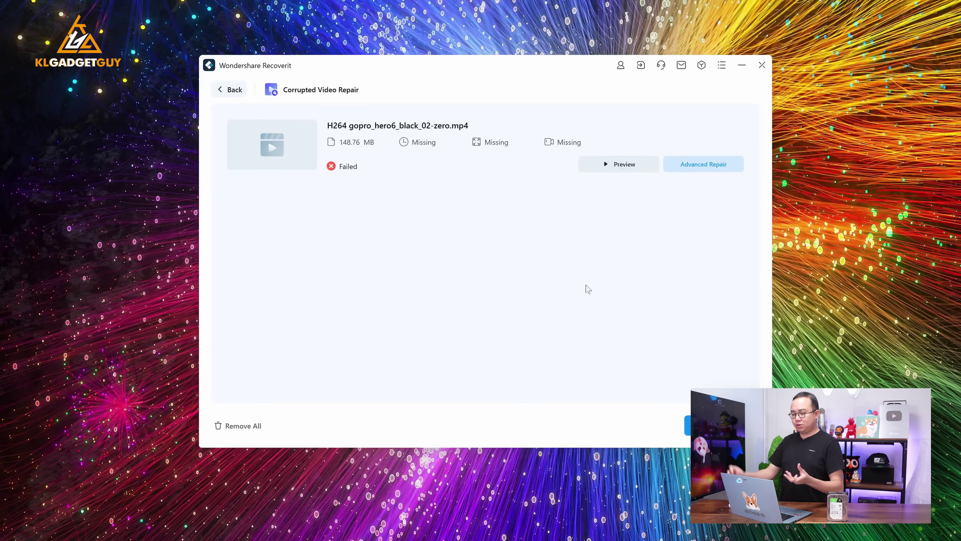
pyautogui.click(686, 164)
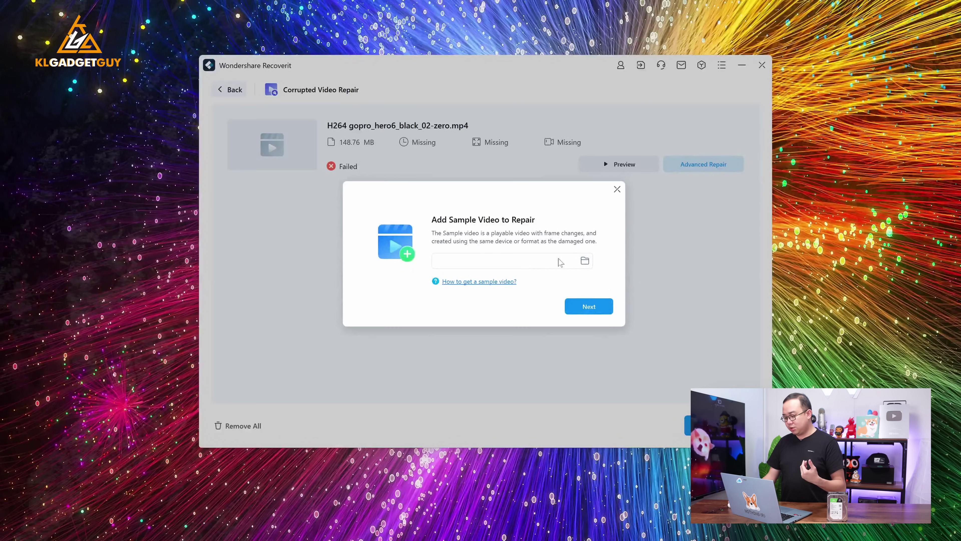
# - Use H264 gopro_hero6_black_02.mp4 from Downloads as the sample video and have it checked
pyautogui.click(559, 259)
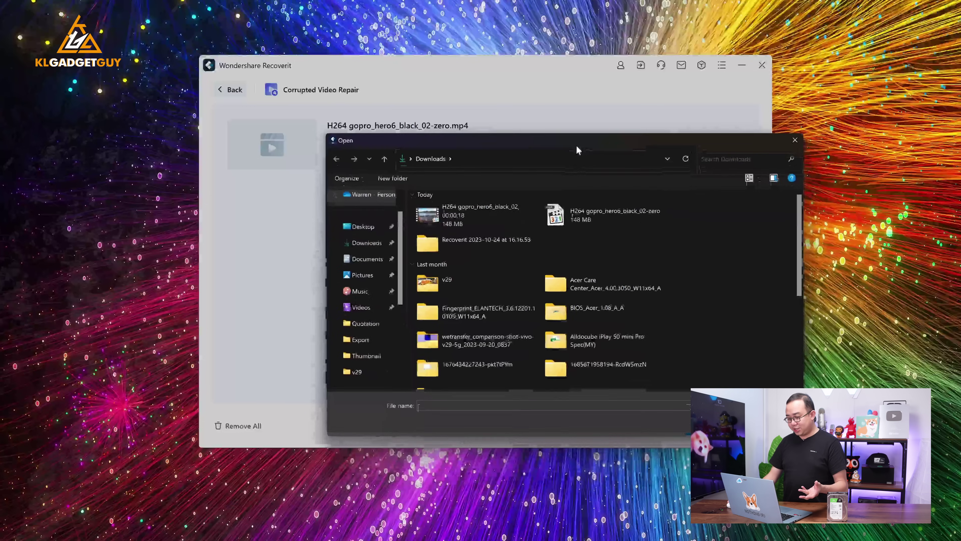
pyautogui.click(462, 221)
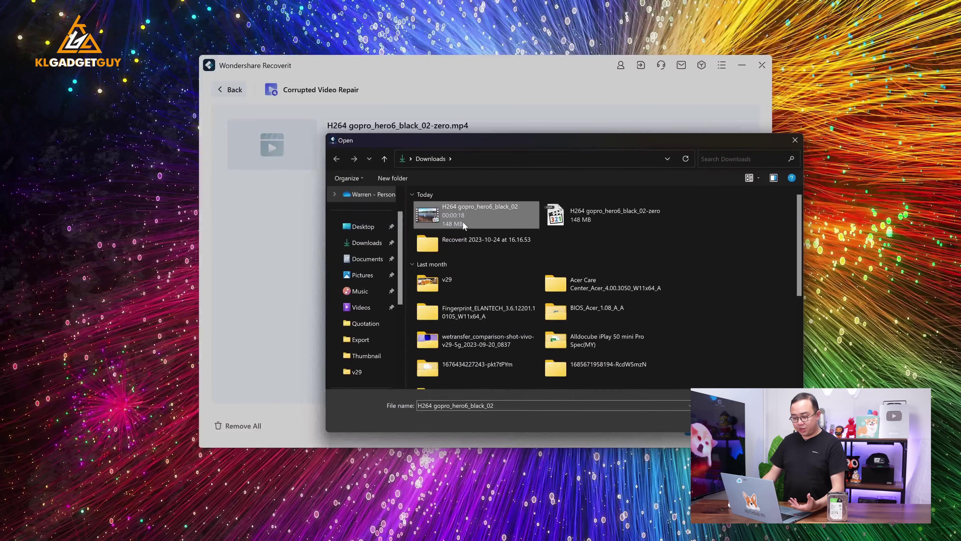
pyautogui.doubleClick(461, 222)
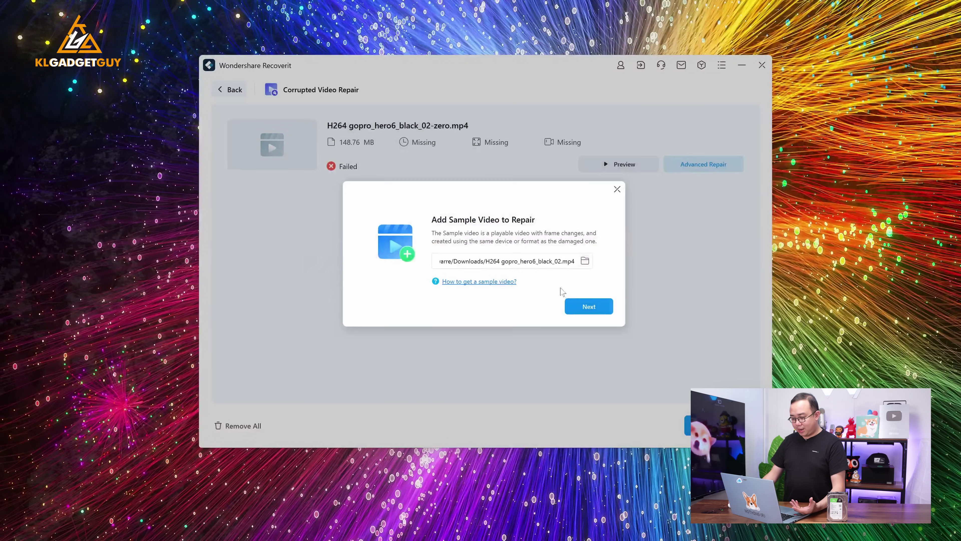
pyautogui.click(588, 307)
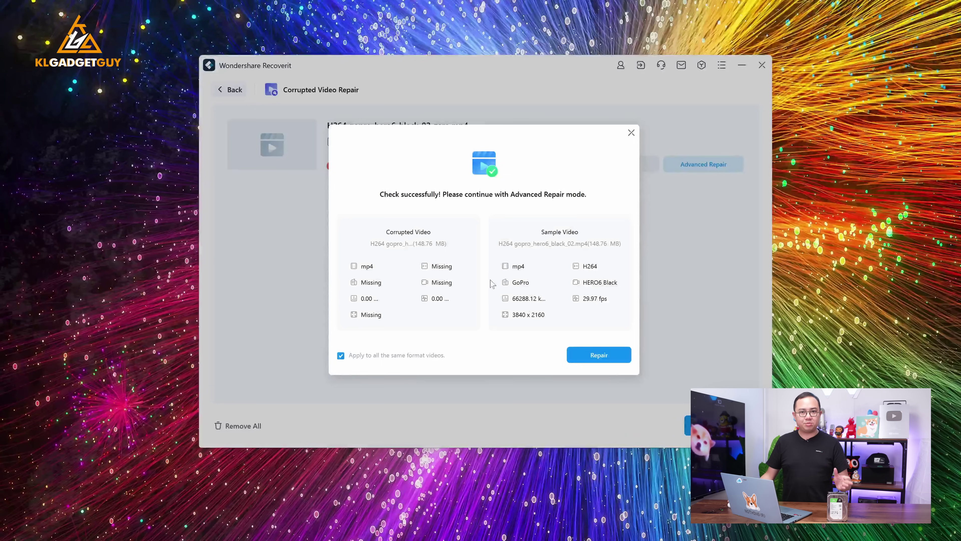
# - Run the advanced repair and acknowledge success: GoPro clip 00:00:18, 3840 x 2160, Successful
pyautogui.click(597, 359)
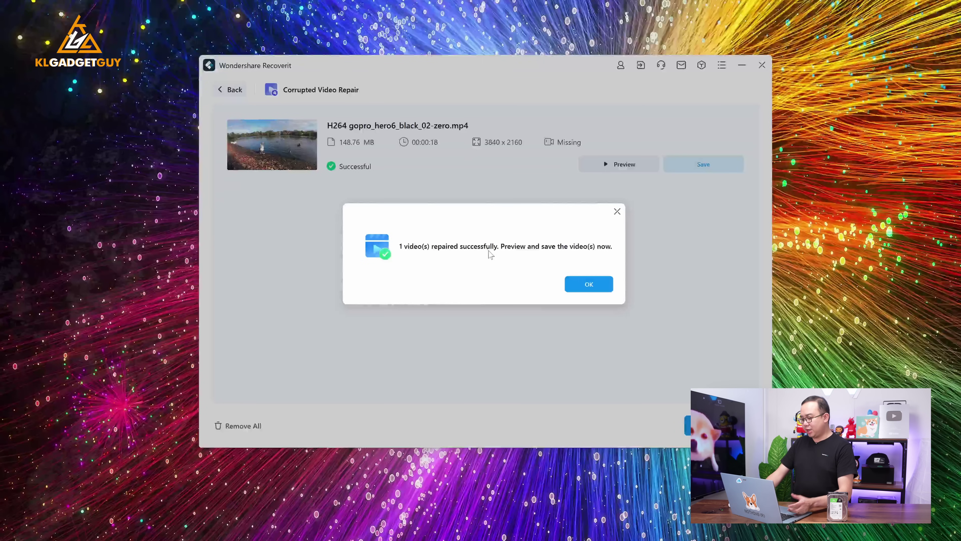
pyautogui.click(590, 286)
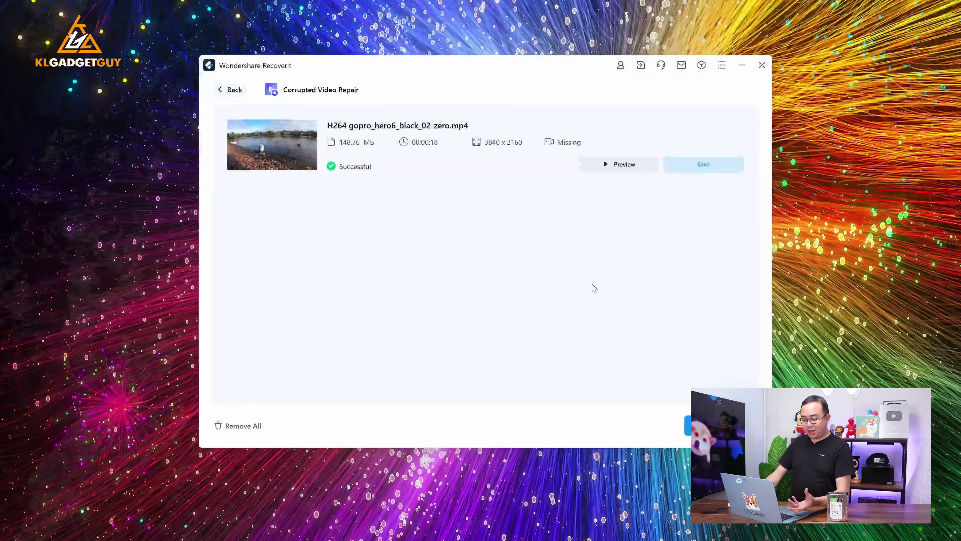
# - Preview the repaired GoPro video
pyautogui.click(617, 166)
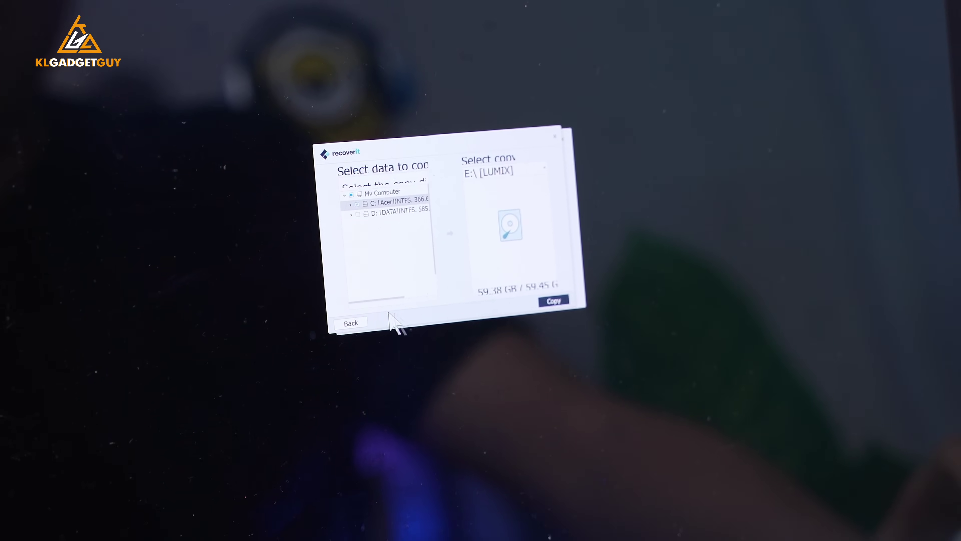
# - Bring up the disk selection page listing three hard drives and two Local Disk partitions
pyautogui.click(492, 170)
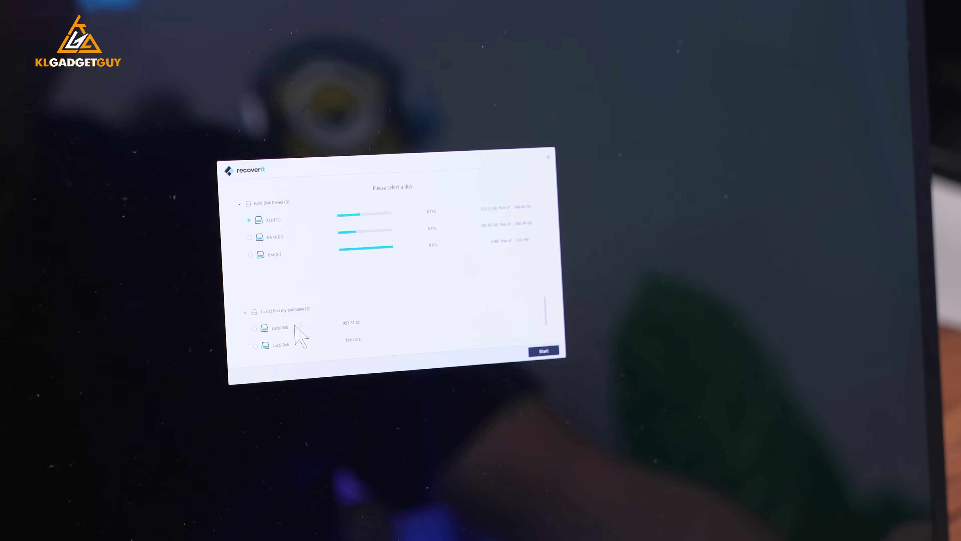
# - Scan the first lost Local Disk and dismiss the completion notice once Partition1 and Partition4 appear
pyautogui.click(320, 327)
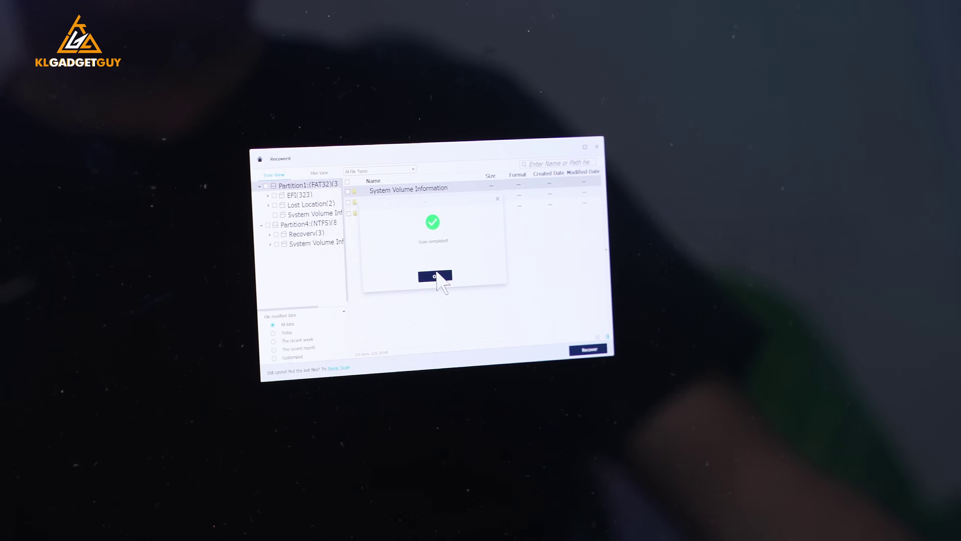
pyautogui.click(436, 281)
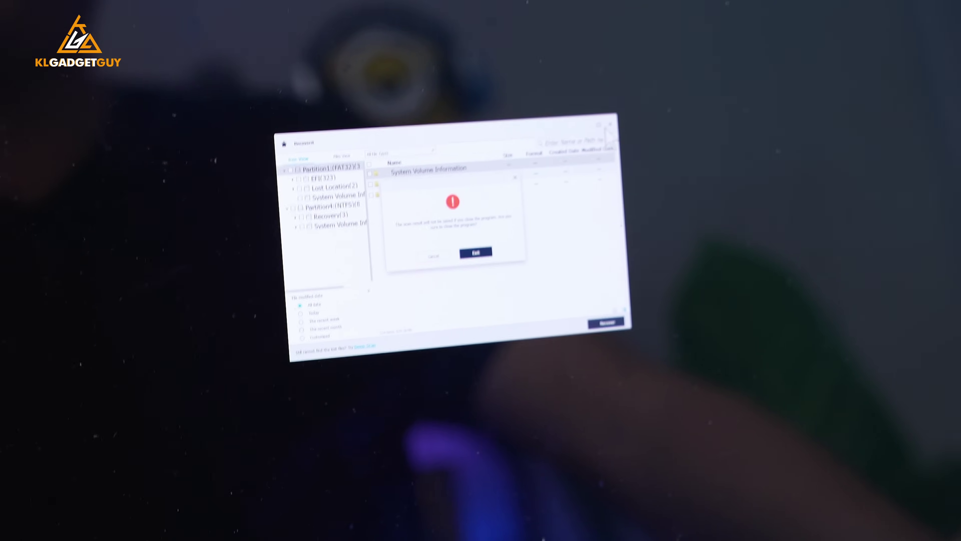
# - Confirm leaving the Partition1 and Partition4 scan results
pyautogui.click(470, 252)
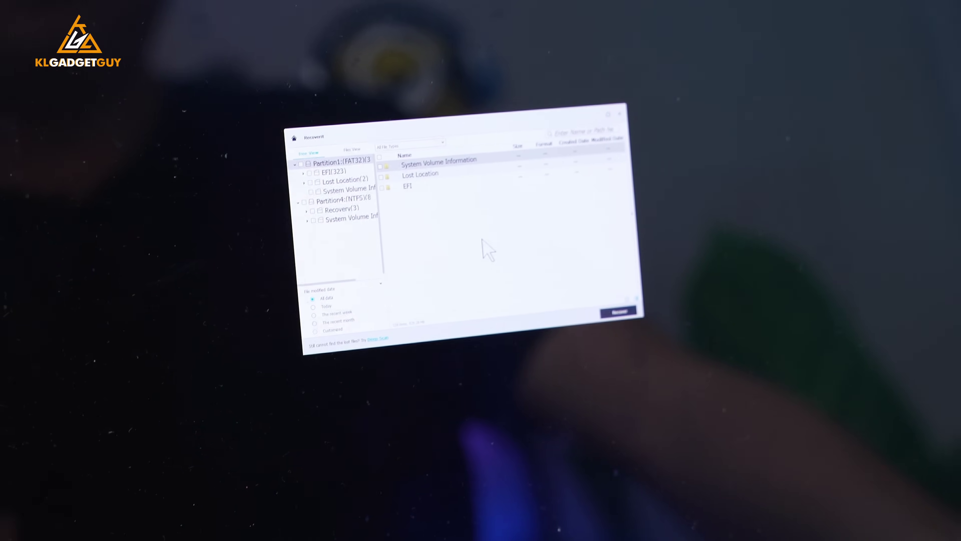